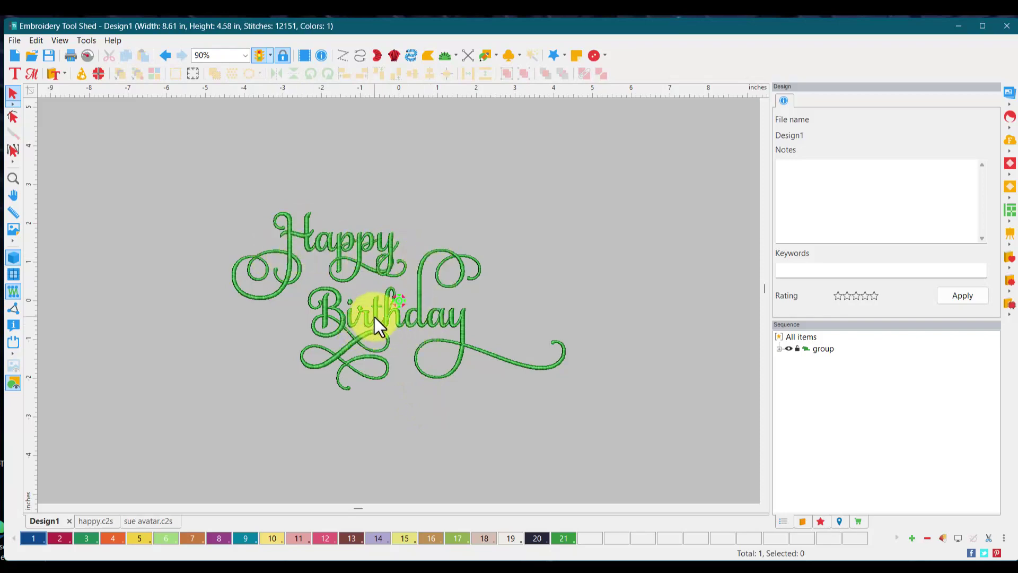
Switch to the happy.c2s design and select its red 'Happy' Curlyq lettering.
{"action": "scroll", "coordinate": [374, 317], "scroll_direction": "up", "scroll_amount": 3}
{"action": "scroll", "coordinate": [374, 314], "scroll_direction": "up", "scroll_amount": 2}
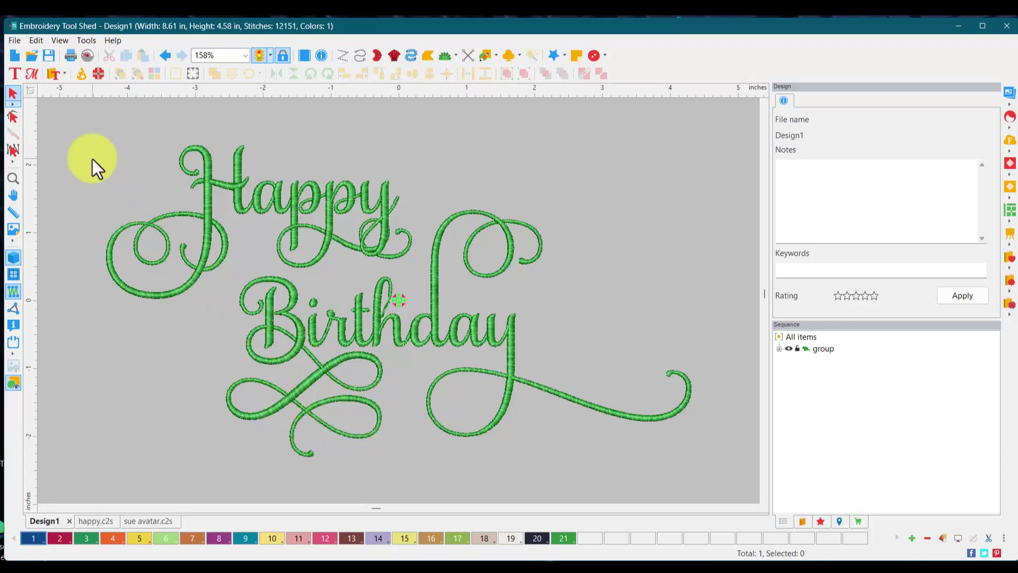
{"action": "left_click", "coordinate": [97, 520]}
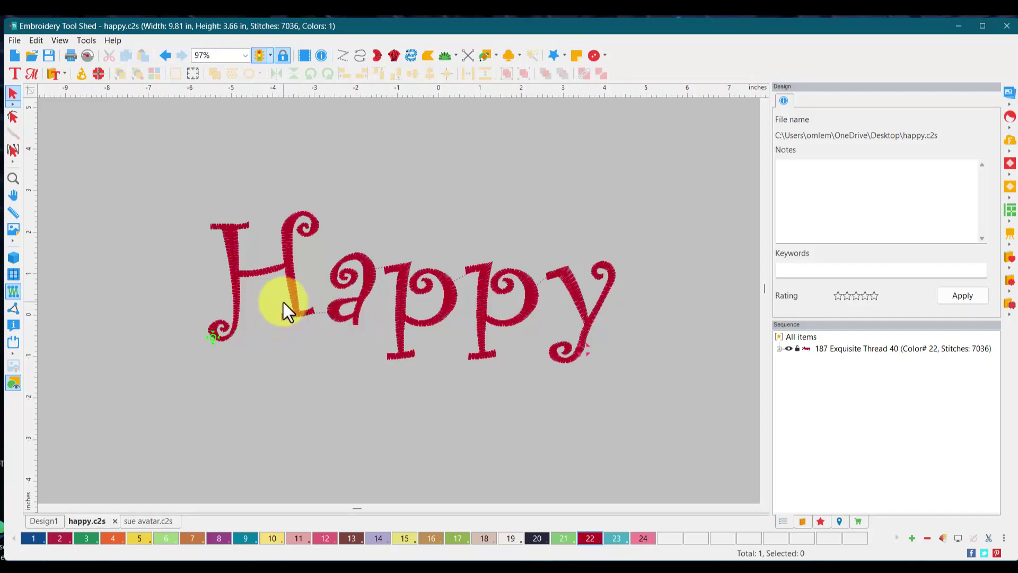
{"action": "left_click", "coordinate": [291, 275]}
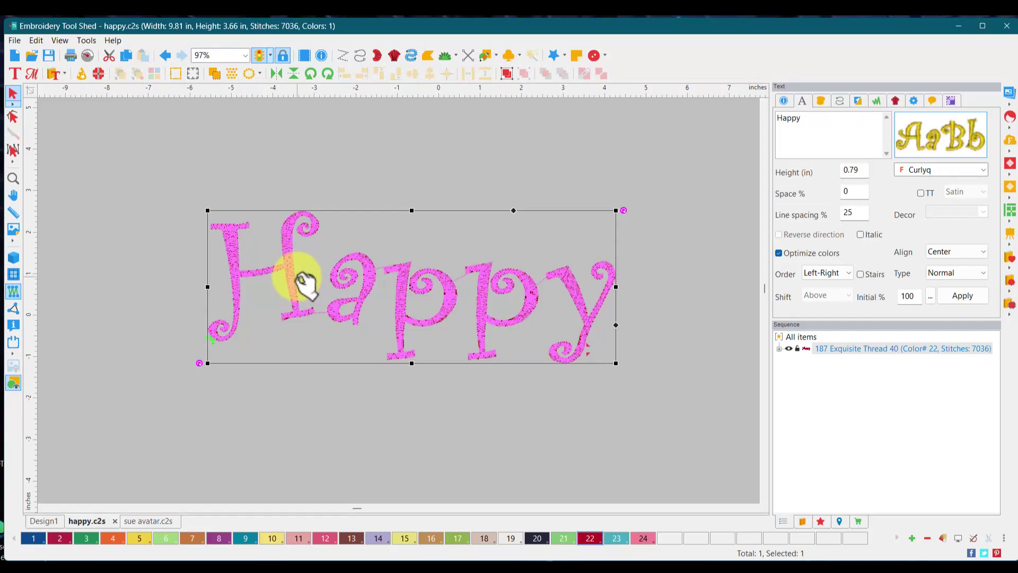
Break up the Happy text into separate H, a, p, p, y letter groups, then deselect.
{"action": "right_click", "coordinate": [237, 246]}
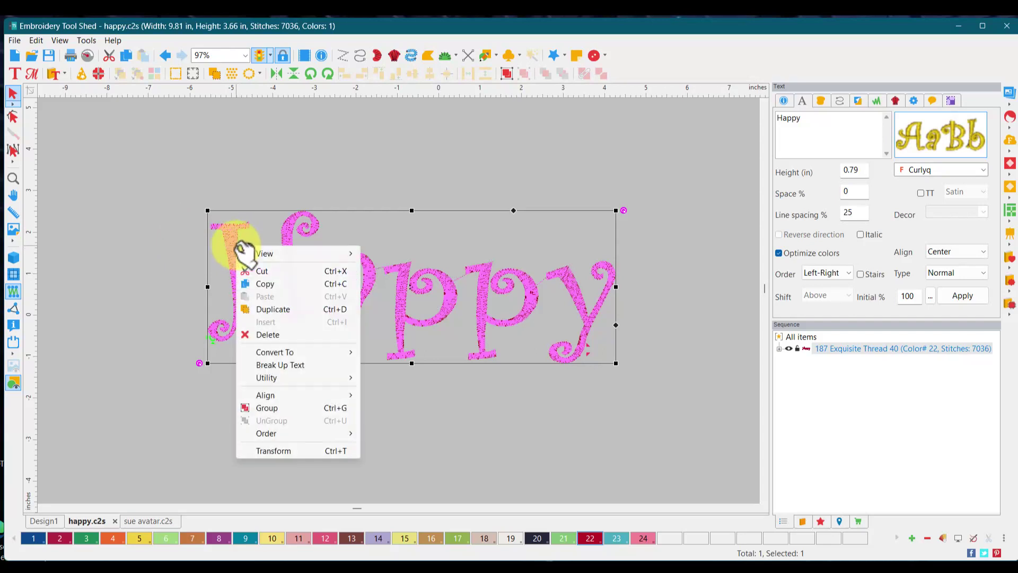
{"action": "left_click", "coordinate": [299, 364]}
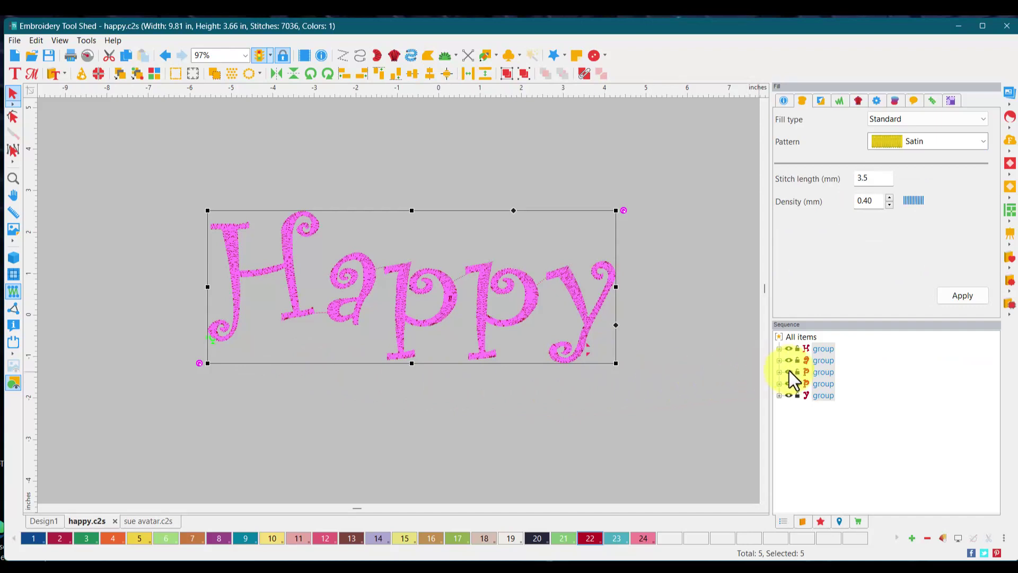
{"action": "left_click", "coordinate": [339, 382]}
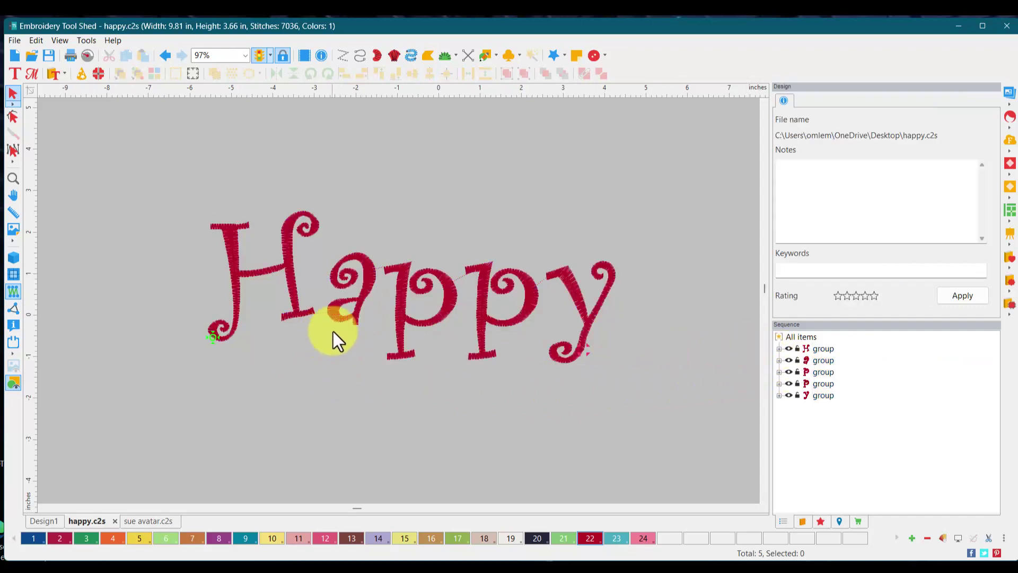
Break the H letter apart into five satin pieces, bringing the design to 6898 stitches.
{"action": "left_click", "coordinate": [296, 289]}
{"action": "left_click", "coordinate": [364, 292]}
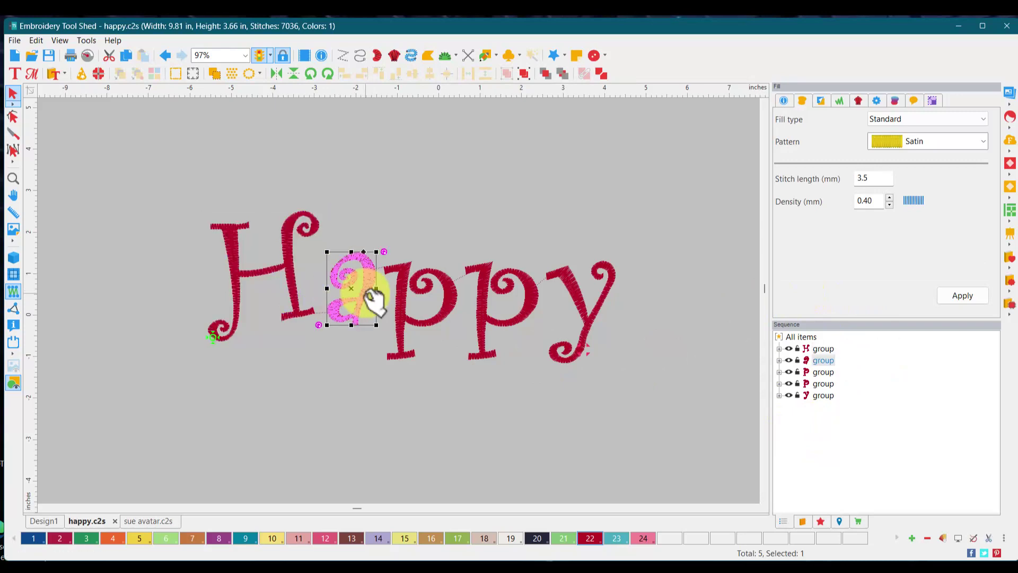
{"action": "left_click", "coordinate": [297, 290]}
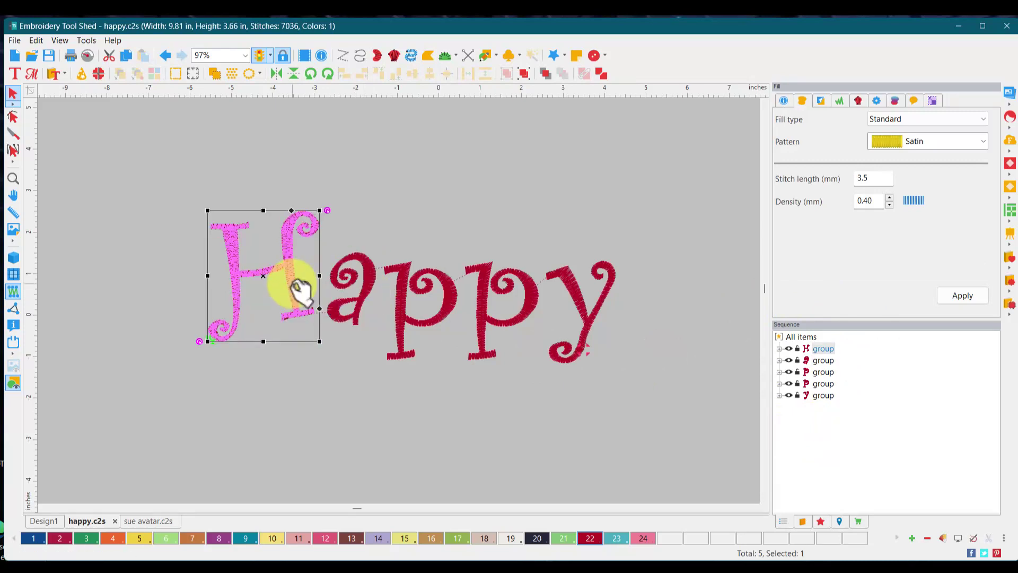
{"action": "right_click", "coordinate": [293, 284]}
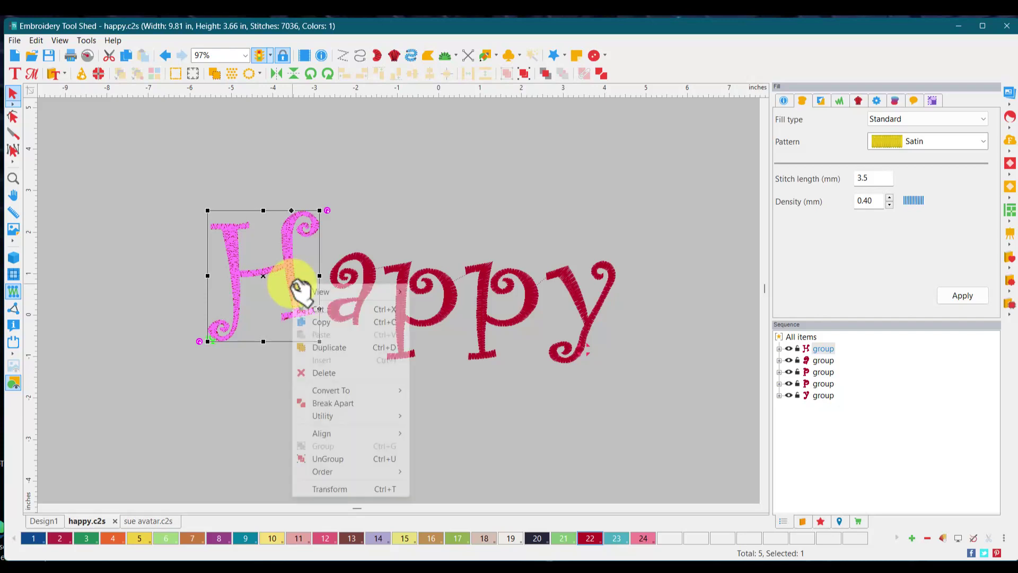
{"action": "left_click", "coordinate": [354, 401]}
{"action": "left_click", "coordinate": [305, 399]}
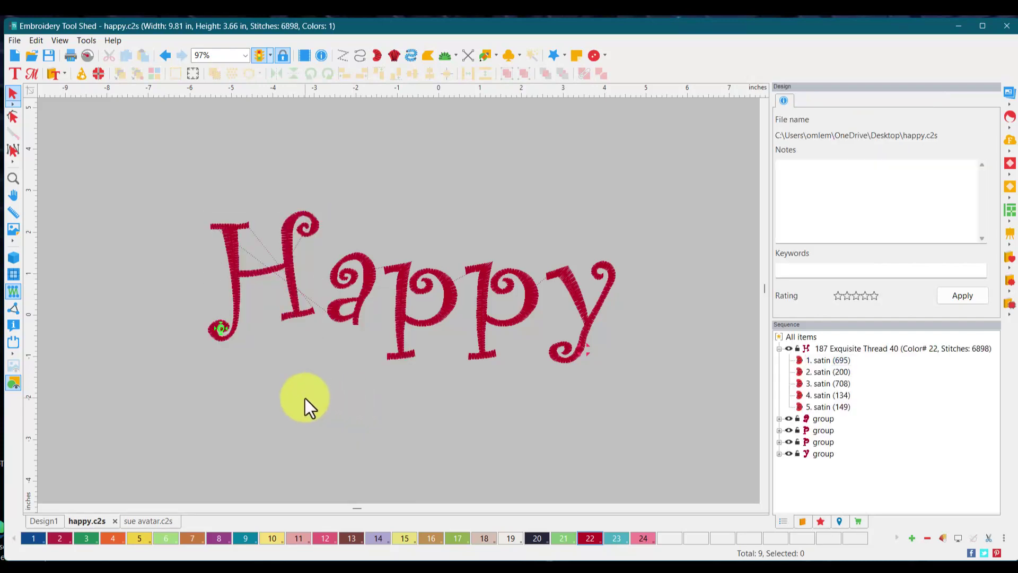
{"action": "left_click", "coordinate": [290, 280]}
{"action": "left_click", "coordinate": [326, 370]}
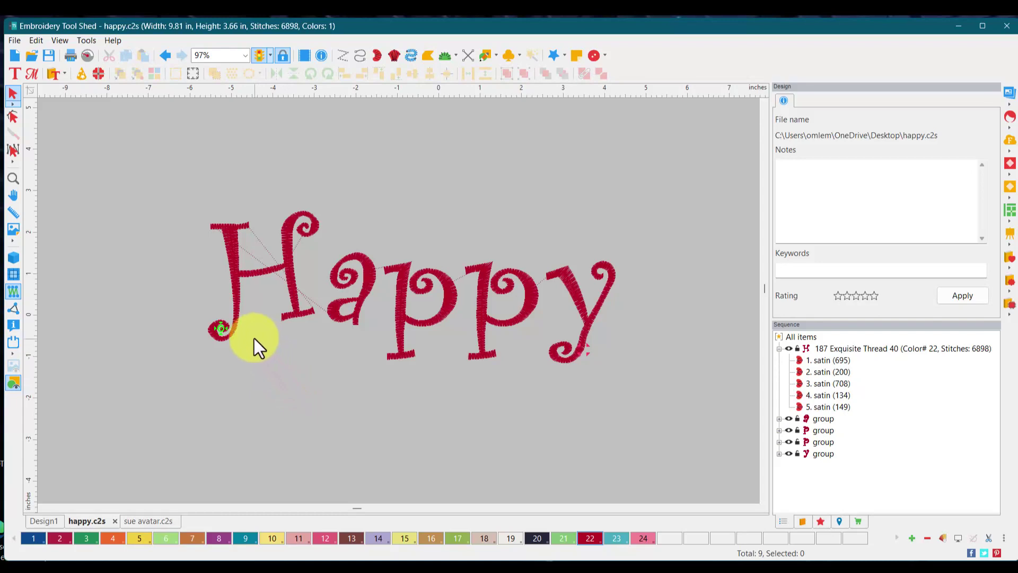
{"action": "scroll", "coordinate": [250, 330], "scroll_direction": "up", "scroll_amount": 2}
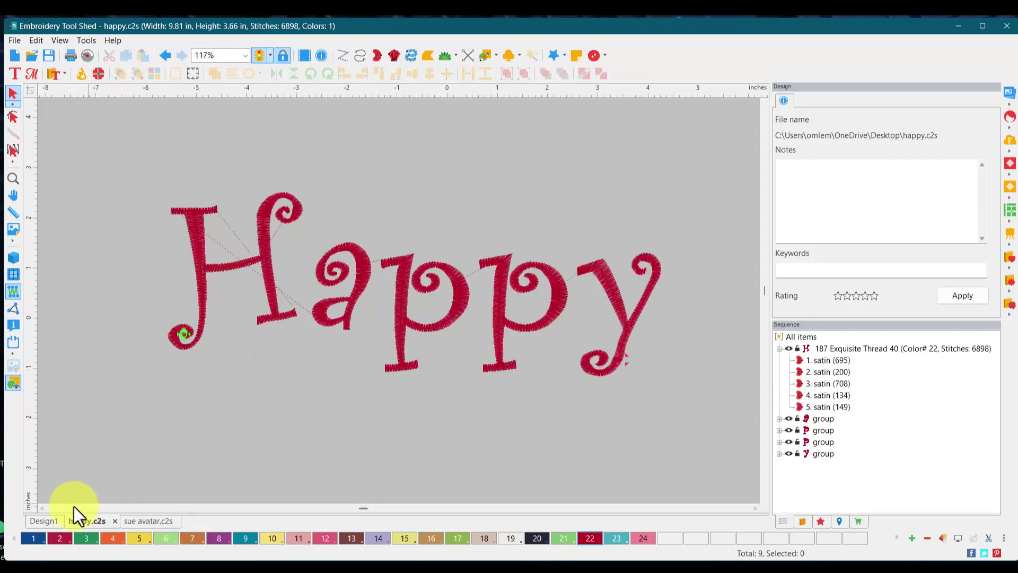
Open the H's left satin stem for outline editing.
{"action": "left_click", "coordinate": [39, 508]}
{"action": "left_click", "coordinate": [41, 507]}
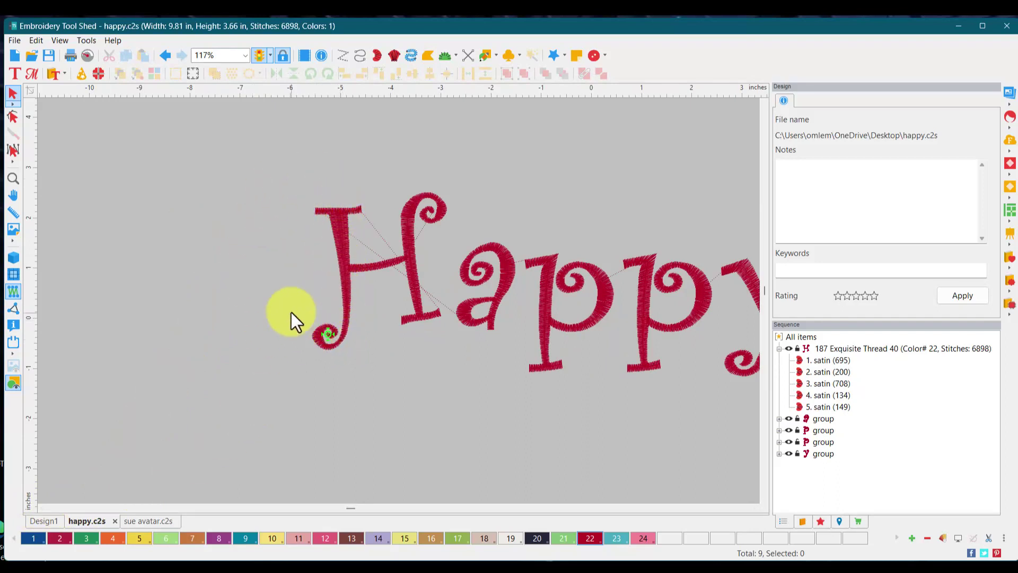
{"action": "left_click", "coordinate": [16, 118]}
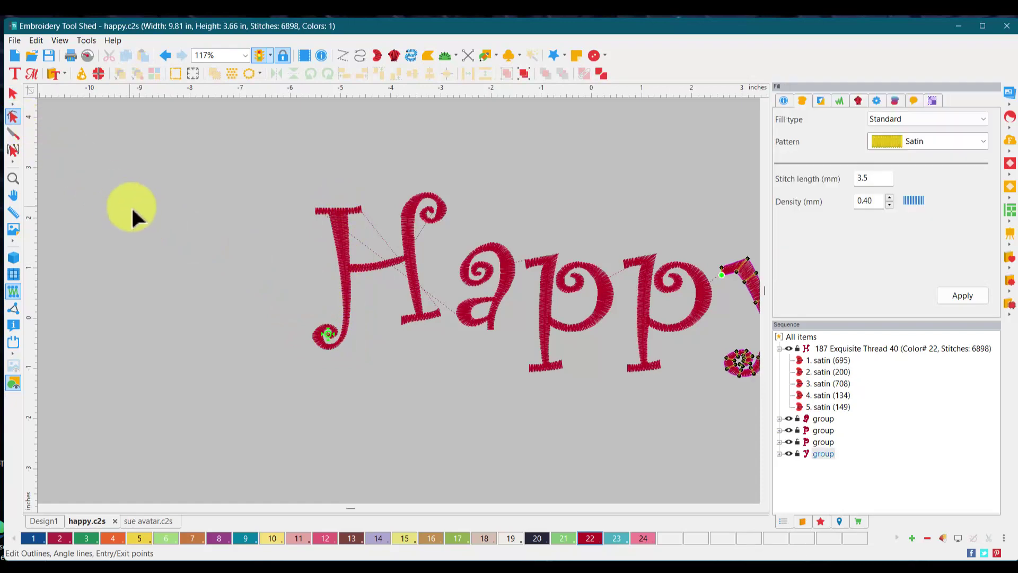
{"action": "left_click", "coordinate": [336, 242]}
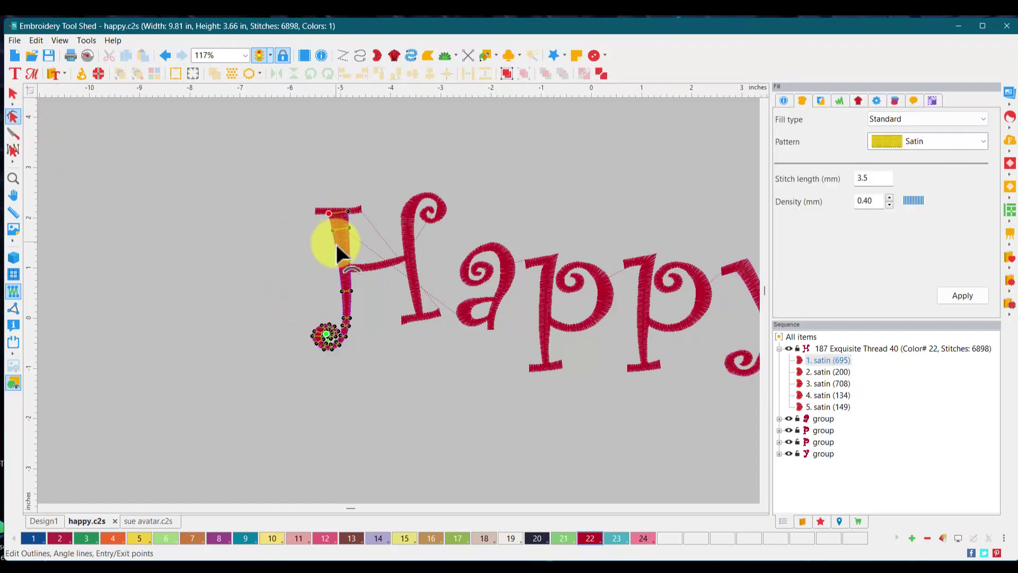
{"action": "scroll", "coordinate": [348, 342], "scroll_direction": "up", "scroll_amount": 4}
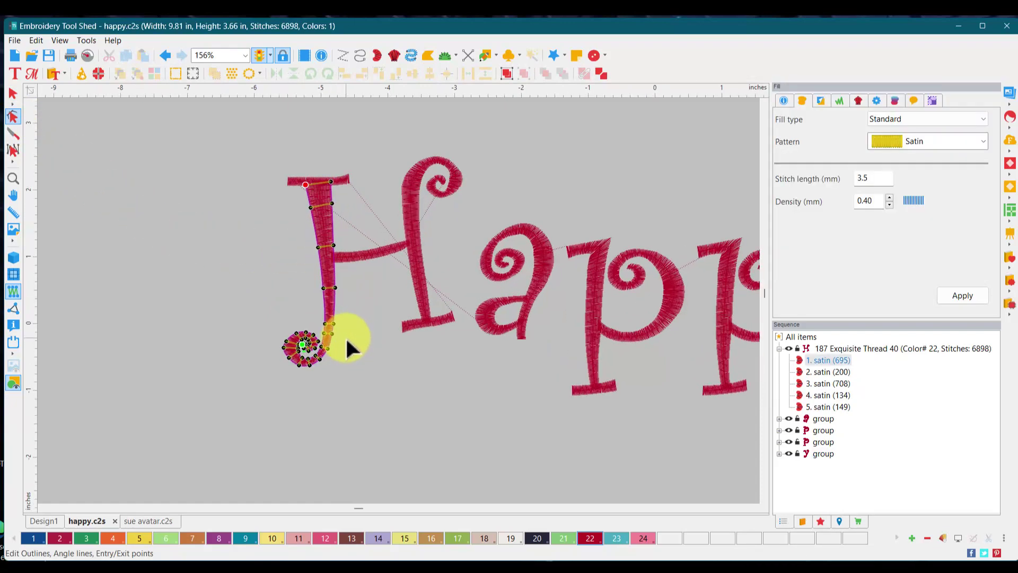
{"action": "scroll", "coordinate": [344, 344], "scroll_direction": "up", "scroll_amount": 3}
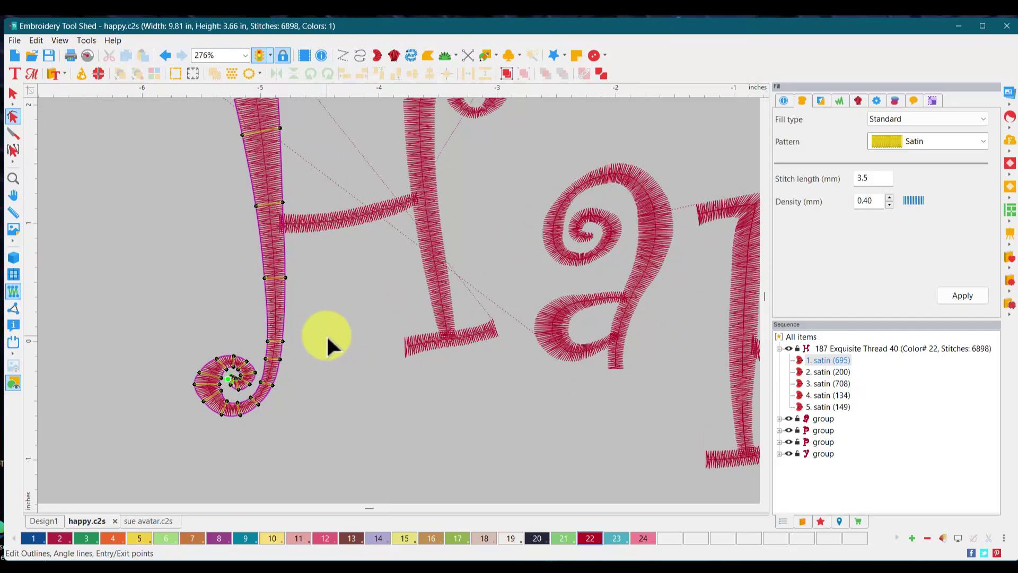
{"action": "scroll", "coordinate": [326, 333], "scroll_direction": "down", "scroll_amount": 1}
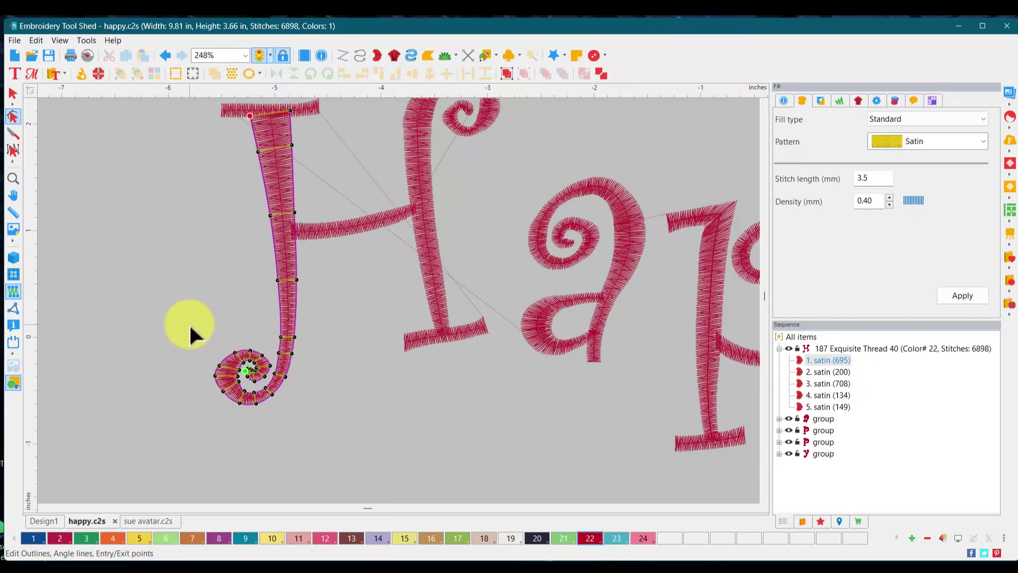
Delete the stem's bottom-curl nodes and apply, leaving a plain tip at 6609 stitches.
{"action": "left_click_drag", "start_coordinate": [184, 329], "coordinate": [314, 419]}
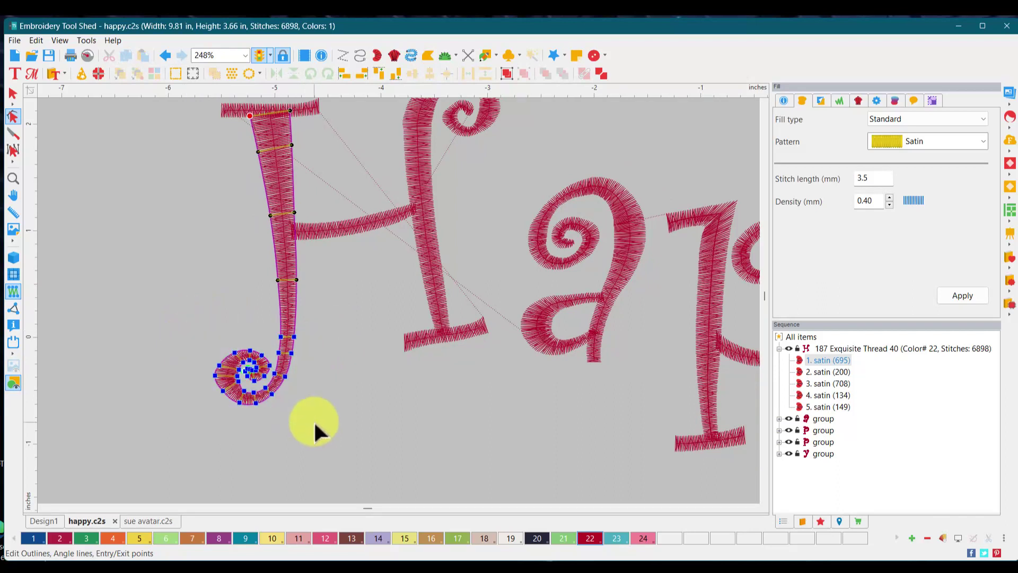
{"action": "left_click", "coordinate": [313, 420]}
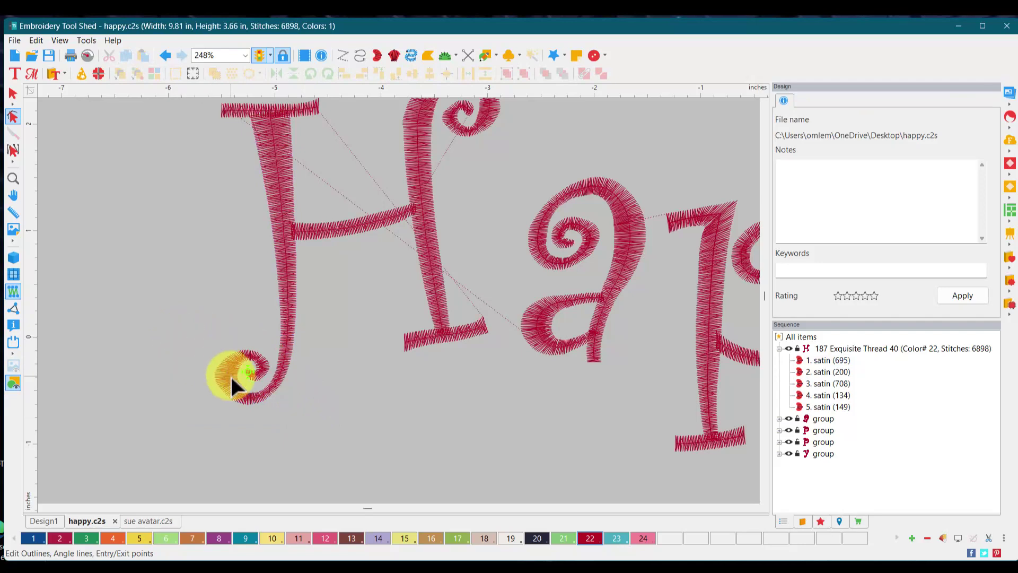
{"action": "left_click", "coordinate": [228, 372]}
{"action": "left_click_drag", "start_coordinate": [190, 345], "coordinate": [272, 409]}
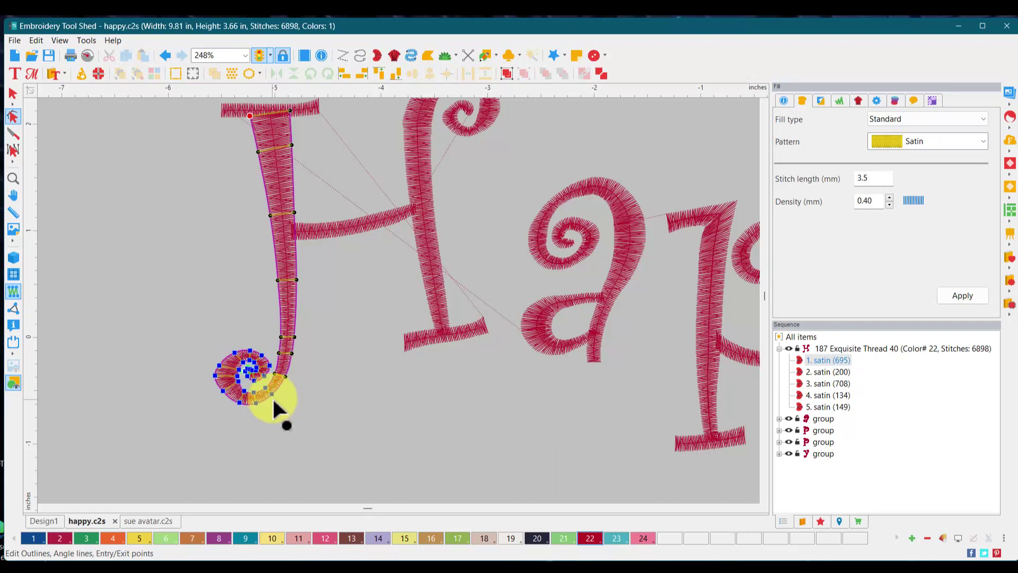
{"action": "key", "text": "Delete"}
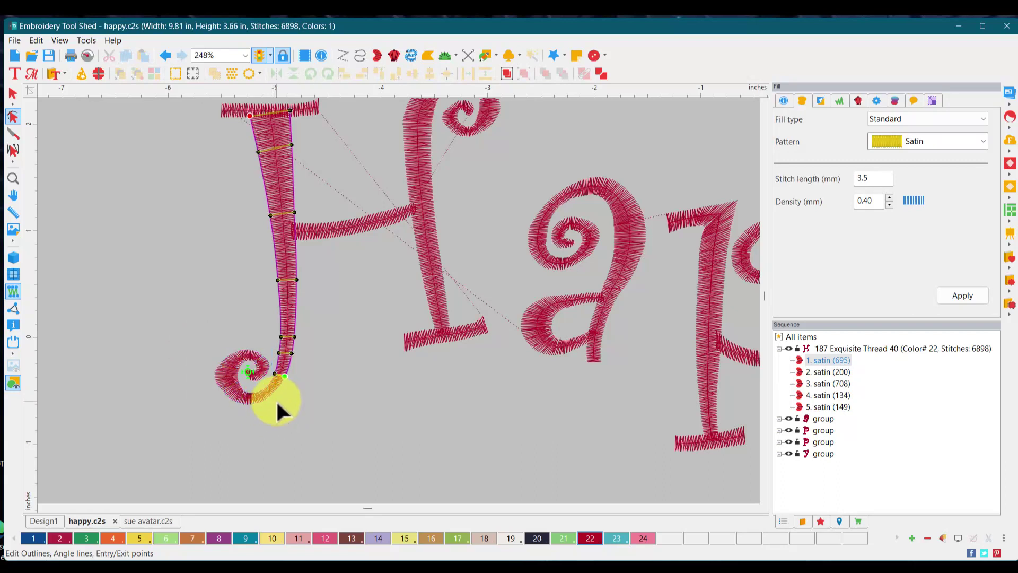
{"action": "left_click", "coordinate": [958, 293]}
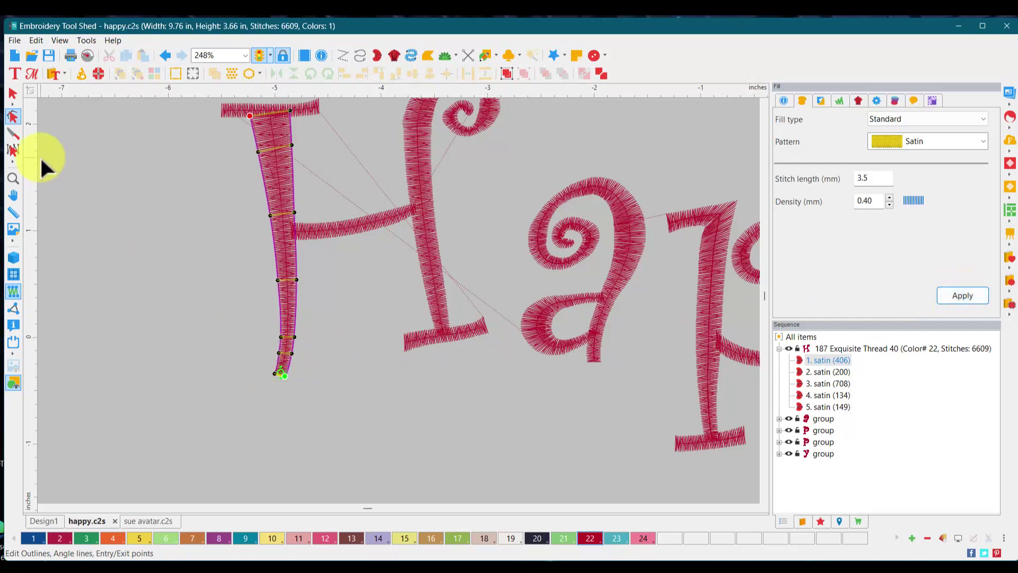
{"action": "left_click", "coordinate": [12, 95]}
{"action": "left_click", "coordinate": [177, 270]}
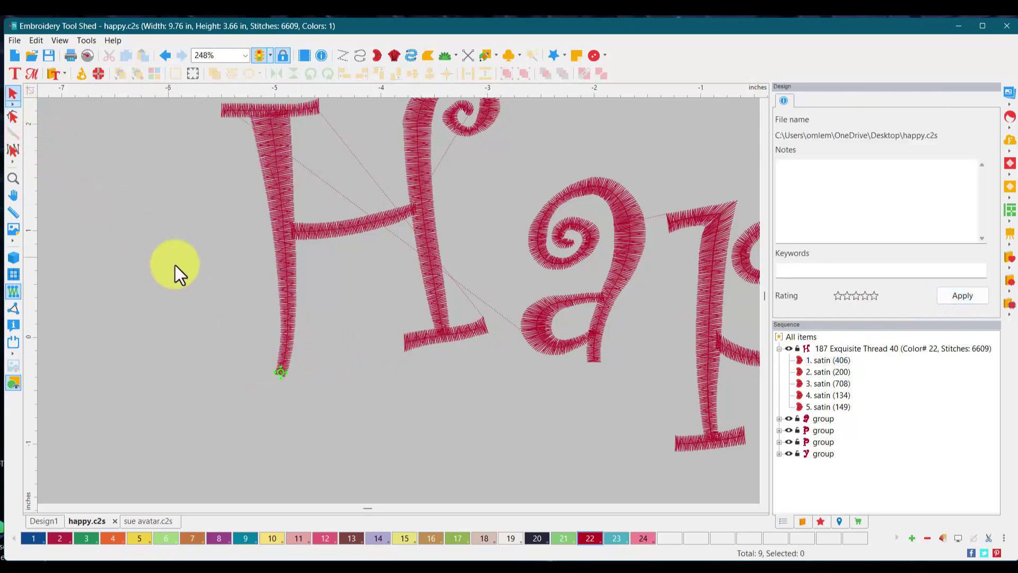
Start run-stitch drawing with a 3.0 mm Standard stitch length.
{"action": "scroll", "coordinate": [292, 320], "scroll_direction": "down", "scroll_amount": 5}
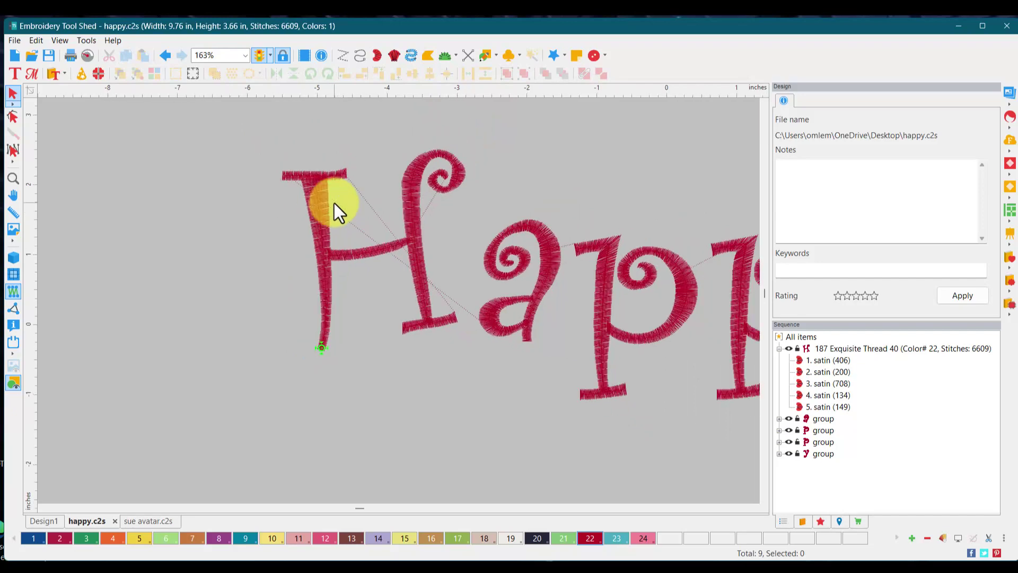
{"action": "left_click", "coordinate": [763, 101]}
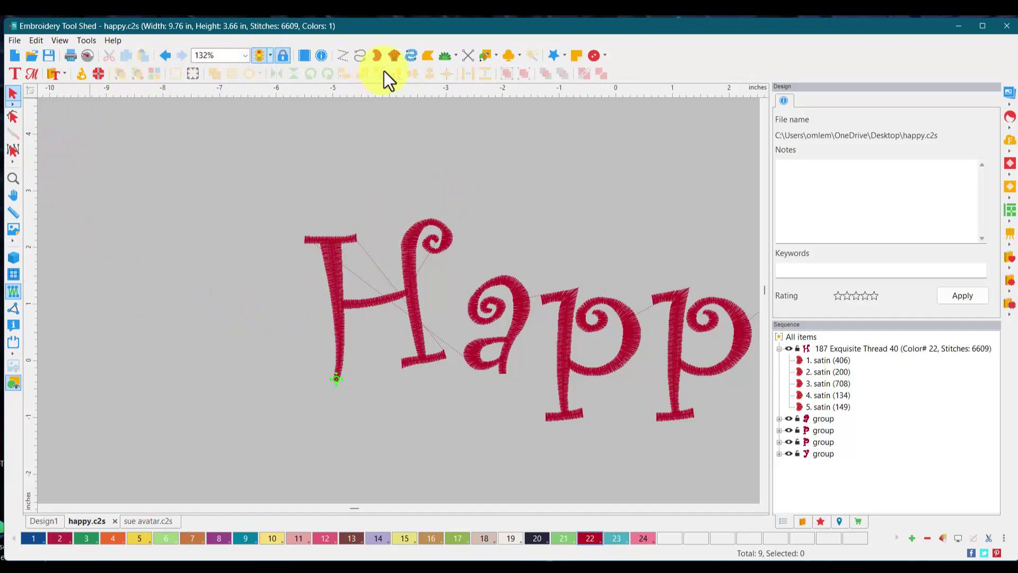
{"action": "left_click", "coordinate": [363, 57]}
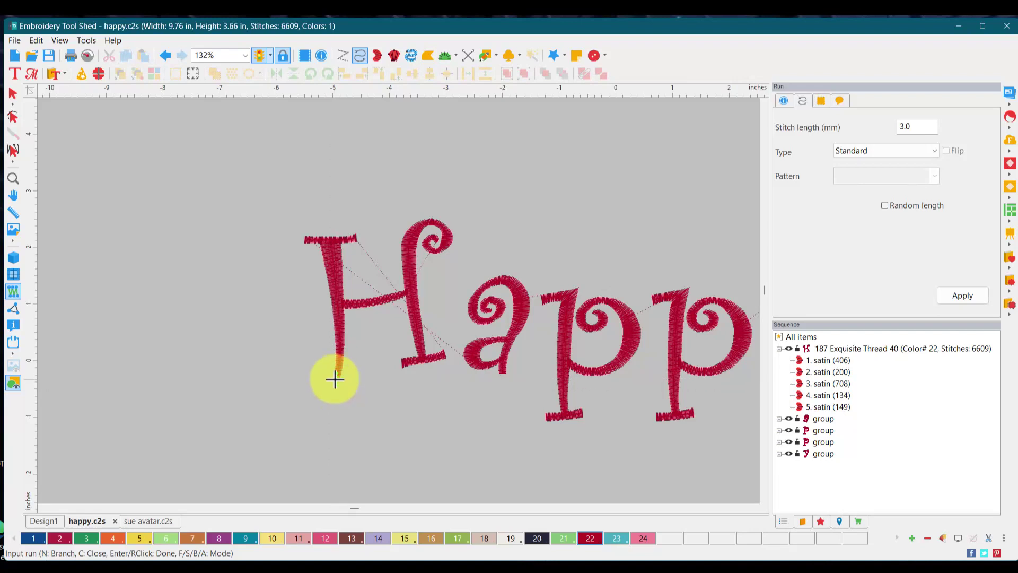
Draw a 73-stitch run from the H stem's base up into a heart above the H.
{"action": "left_click", "coordinate": [335, 379]}
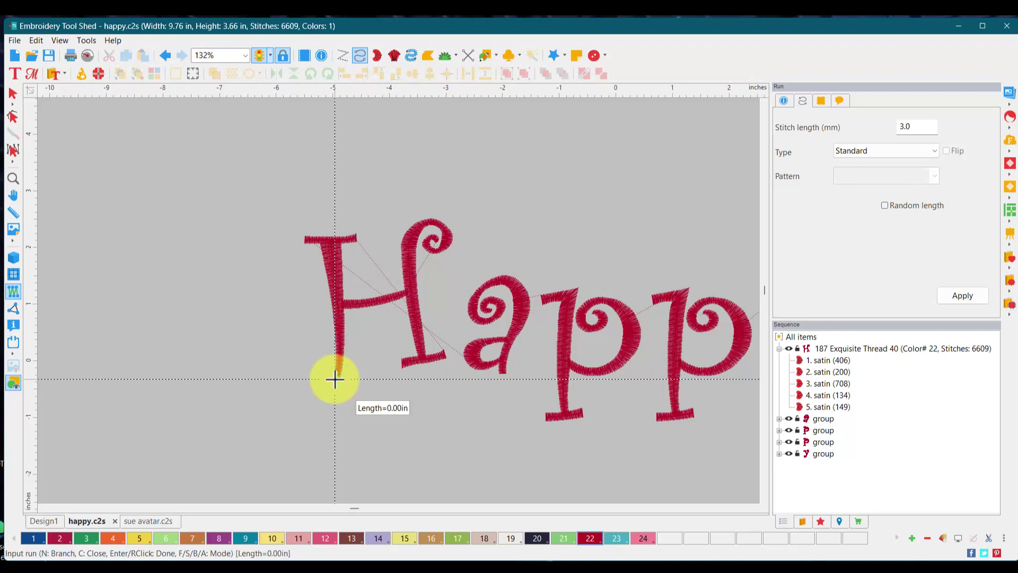
{"action": "left_click", "coordinate": [277, 341]}
{"action": "left_click", "coordinate": [277, 247]}
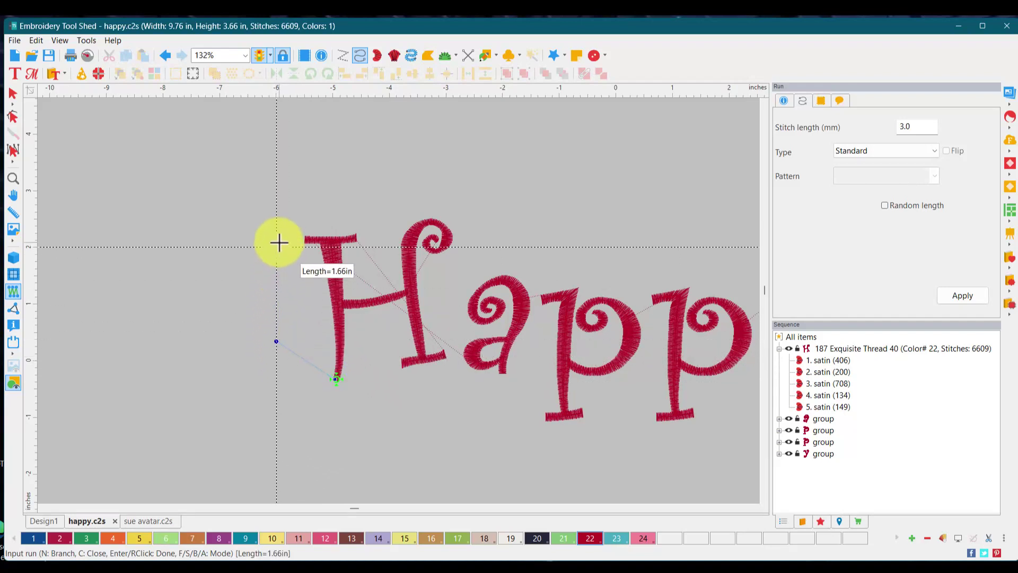
{"action": "left_click", "coordinate": [288, 164]}
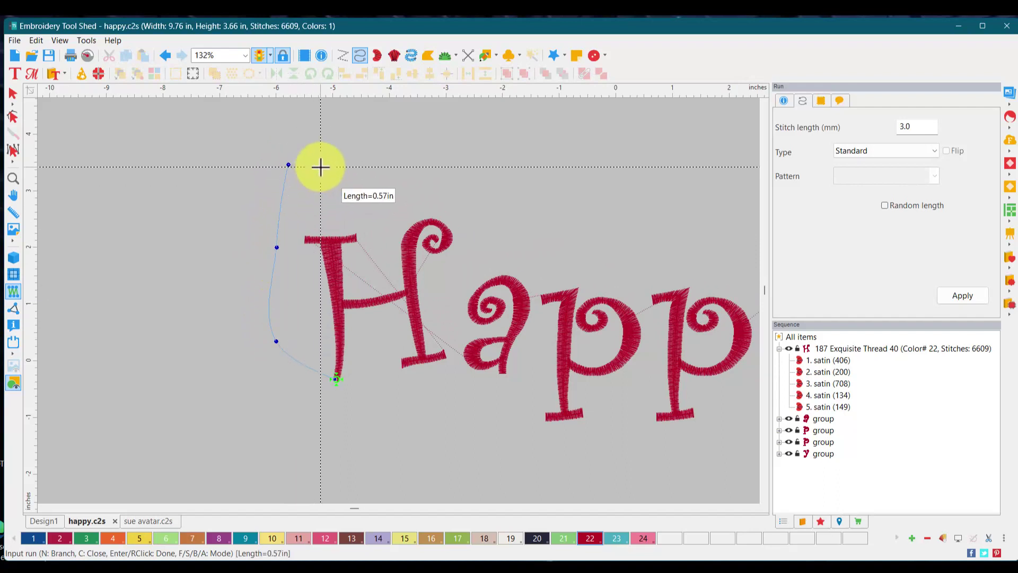
{"action": "left_click", "coordinate": [329, 204]}
{"action": "left_click", "coordinate": [344, 161]}
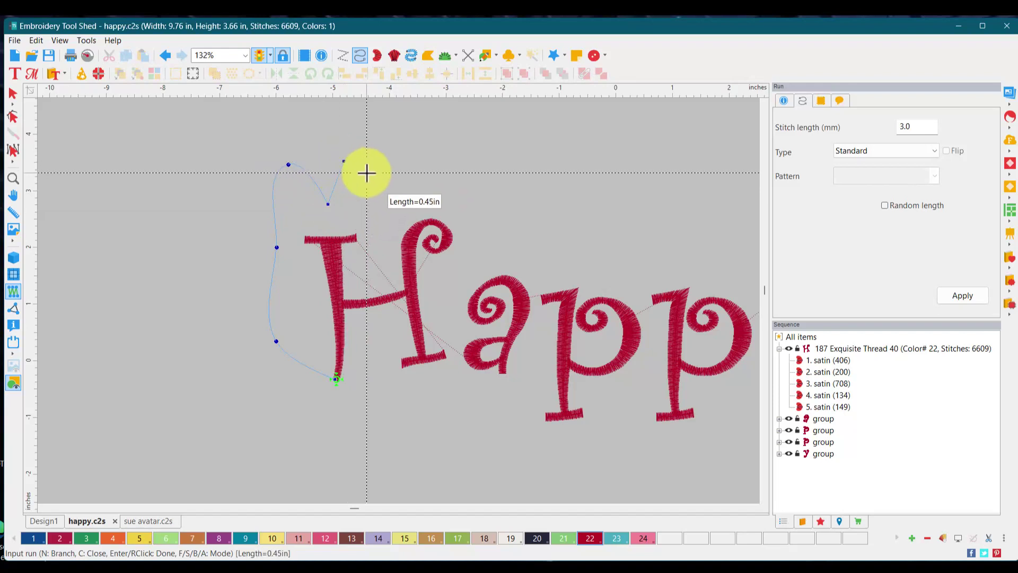
{"action": "left_click", "coordinate": [372, 178]}
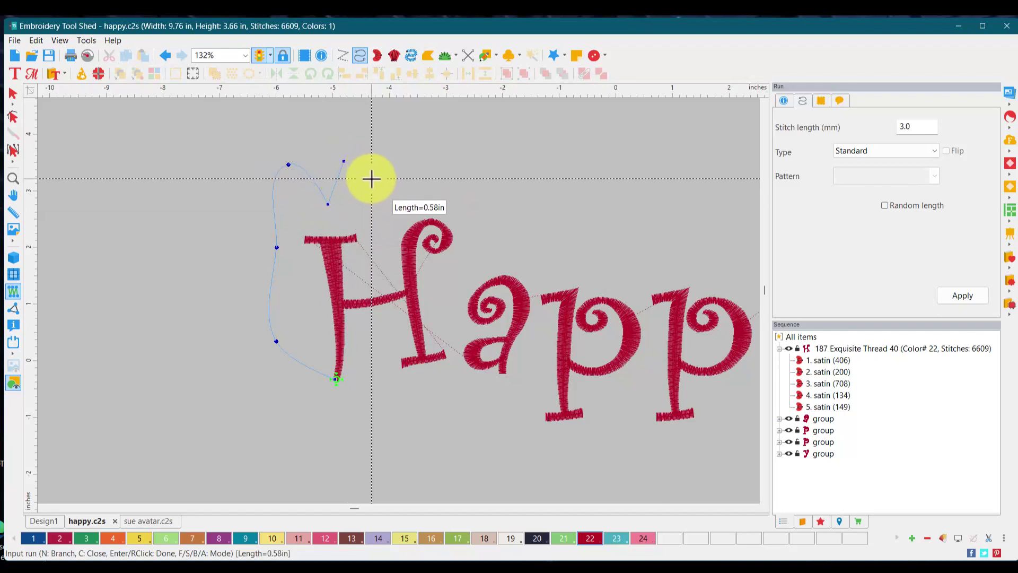
{"action": "left_click", "coordinate": [366, 219]}
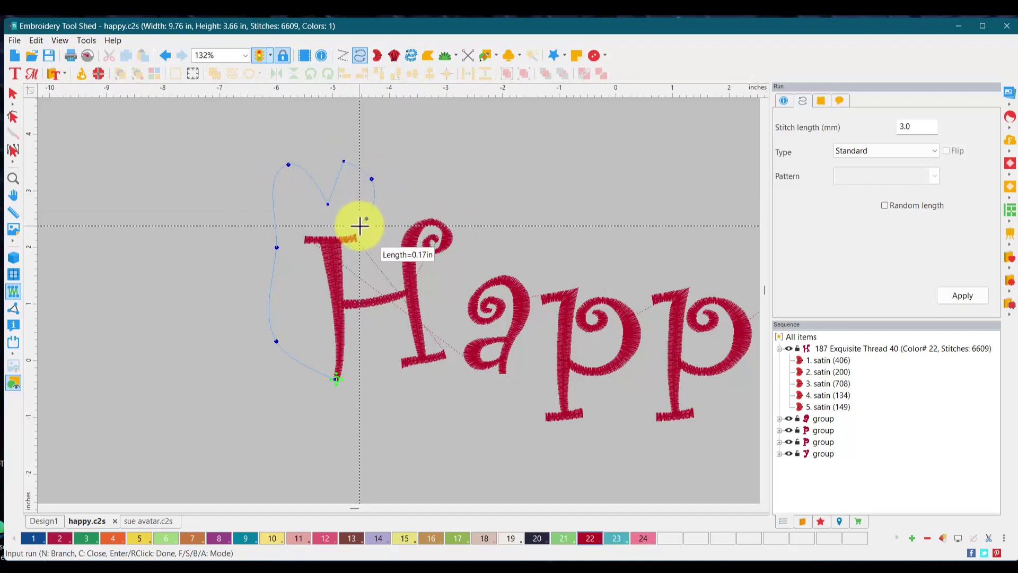
{"action": "left_click", "coordinate": [359, 227]}
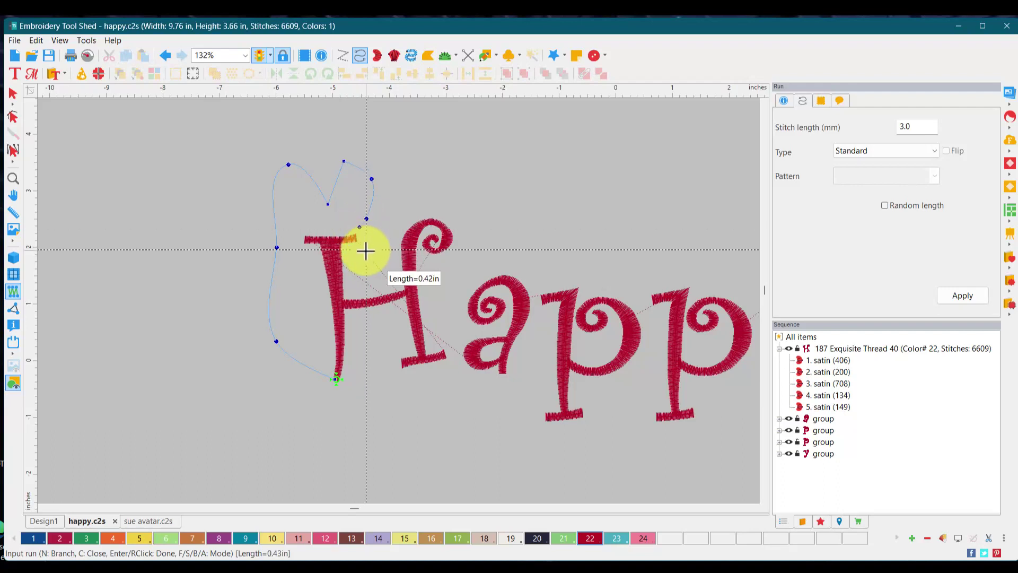
{"action": "left_click", "coordinate": [363, 255]}
{"action": "right_click", "coordinate": [392, 306]}
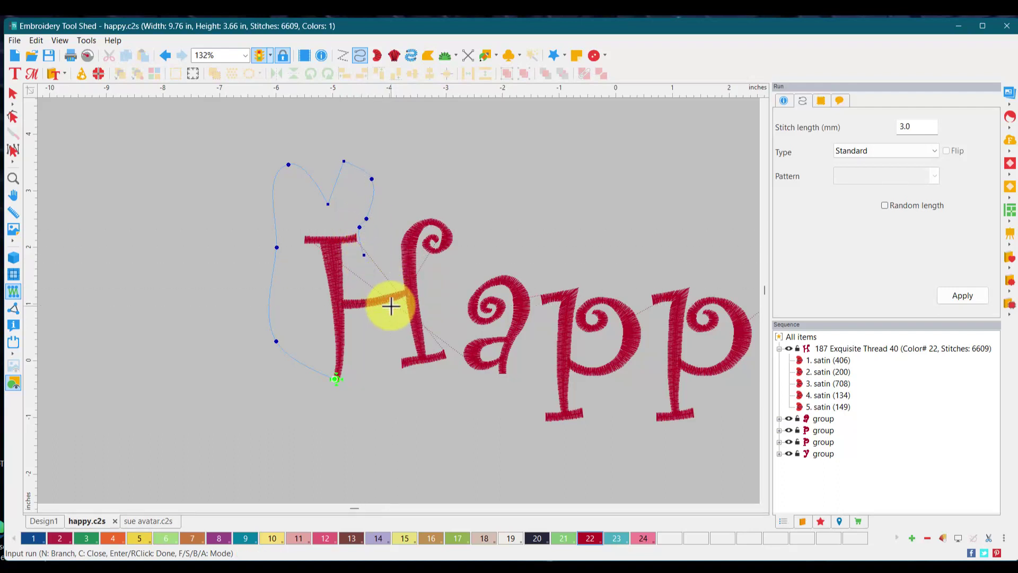
{"action": "right_click", "coordinate": [393, 308]}
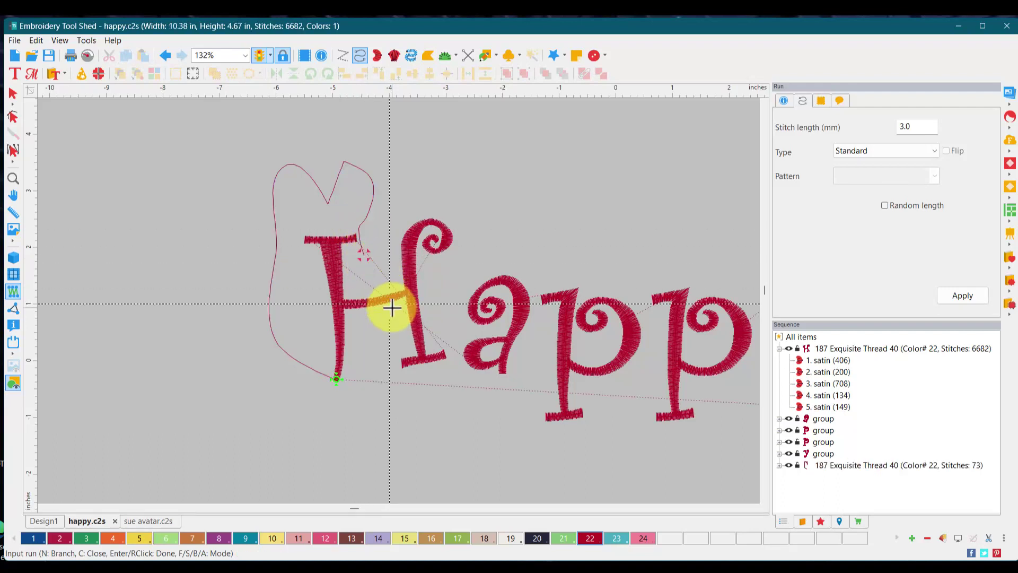
Make the heart's top-right node a smooth node in the run's outline.
{"action": "left_click", "coordinate": [12, 92]}
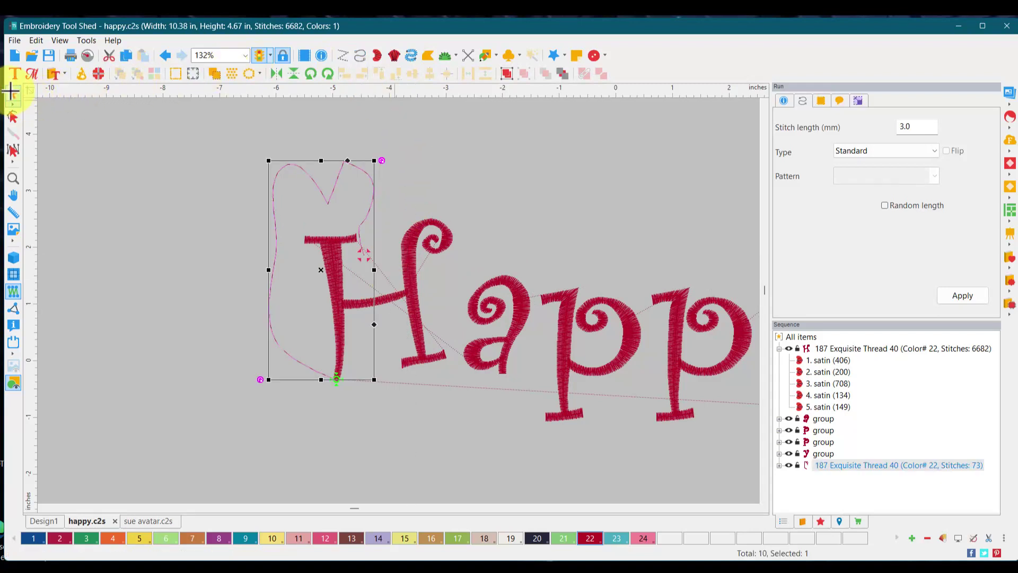
{"action": "left_click", "coordinate": [13, 117]}
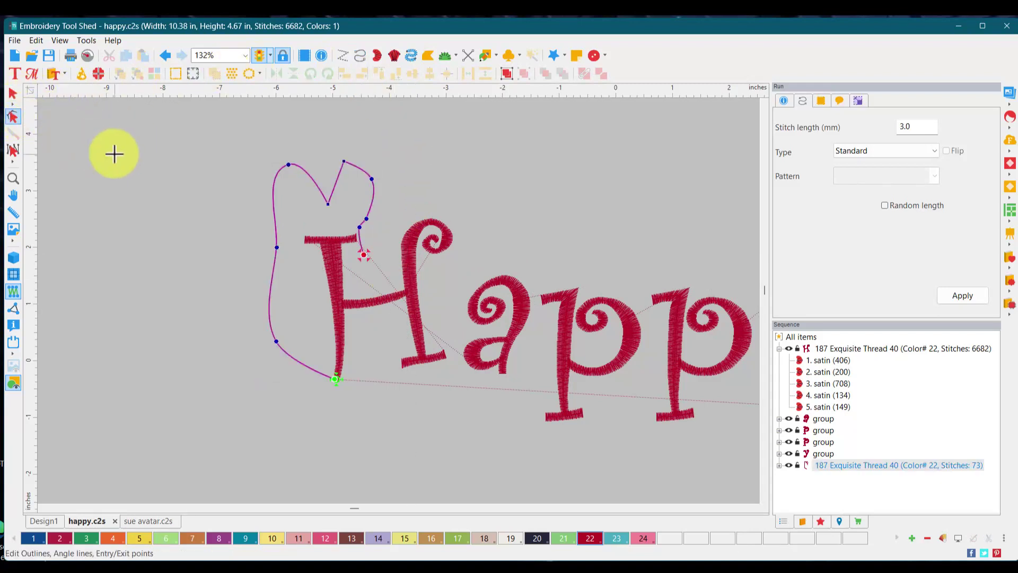
{"action": "right_click", "coordinate": [344, 162]}
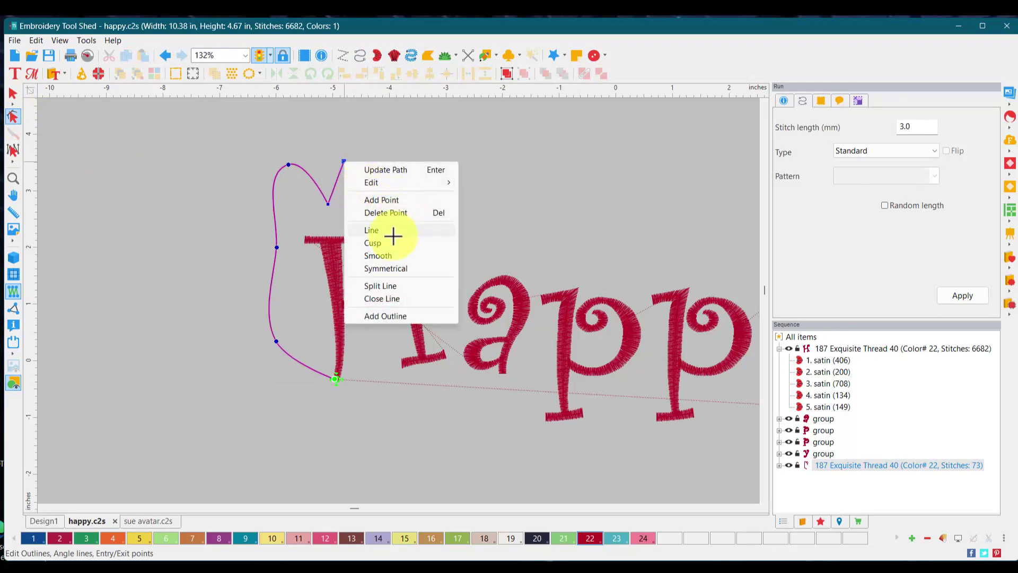
{"action": "left_click", "coordinate": [394, 254]}
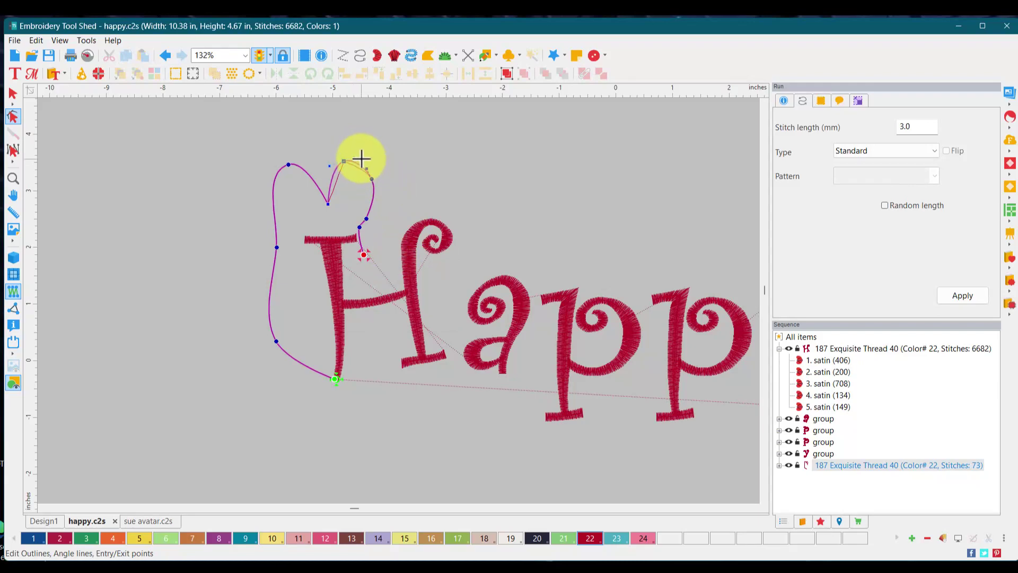
Round the heart's right lobe and raise its centre notch, then apply.
{"action": "scroll", "coordinate": [358, 149], "scroll_direction": "up", "scroll_amount": 2}
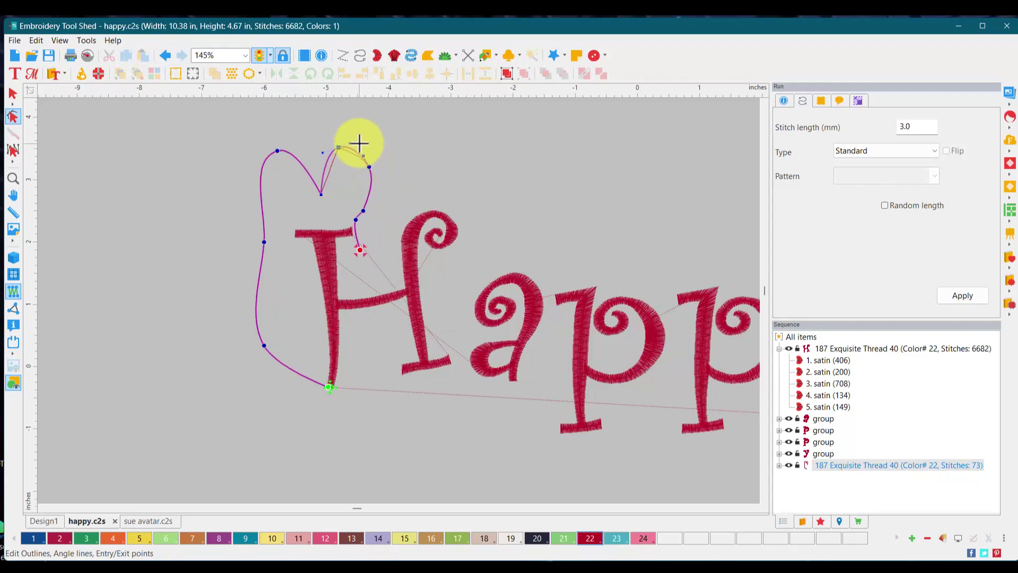
{"action": "left_click", "coordinate": [765, 99]}
{"action": "left_click", "coordinate": [765, 100]}
{"action": "scroll", "coordinate": [397, 210], "scroll_direction": "up", "scroll_amount": 1}
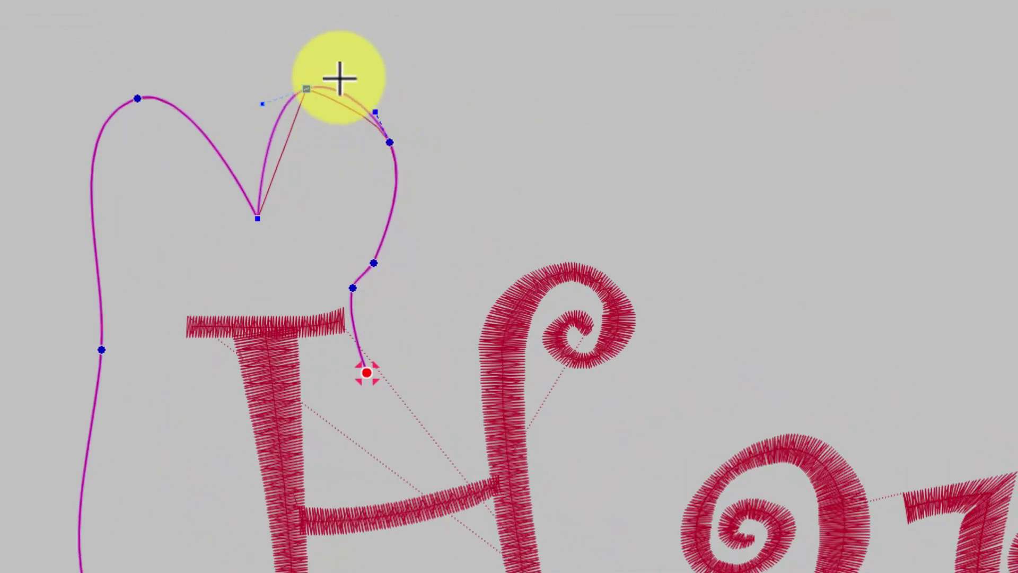
{"action": "left_click_drag", "start_coordinate": [340, 79], "coordinate": [368, 77]}
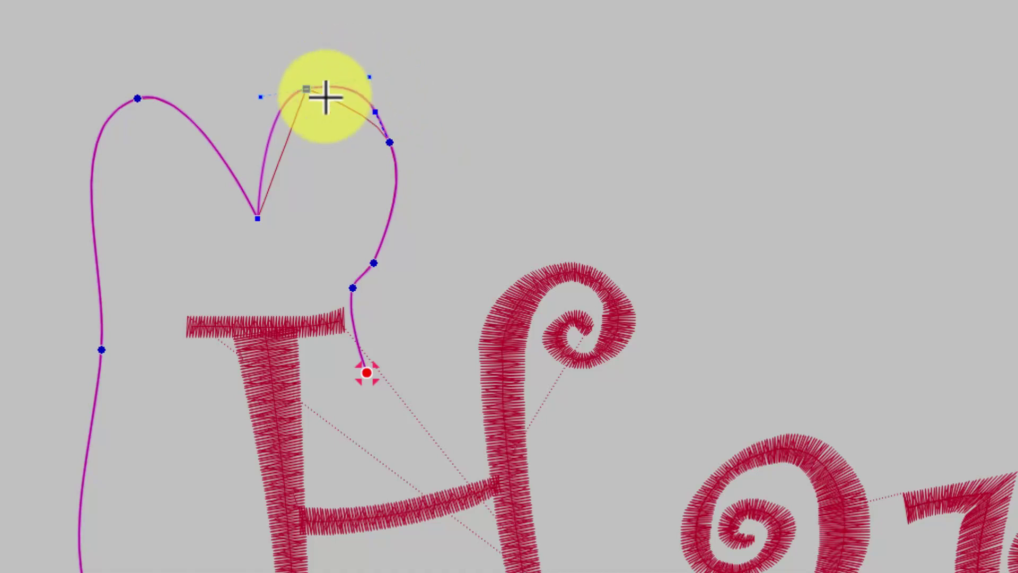
{"action": "left_click_drag", "start_coordinate": [257, 220], "coordinate": [249, 172]}
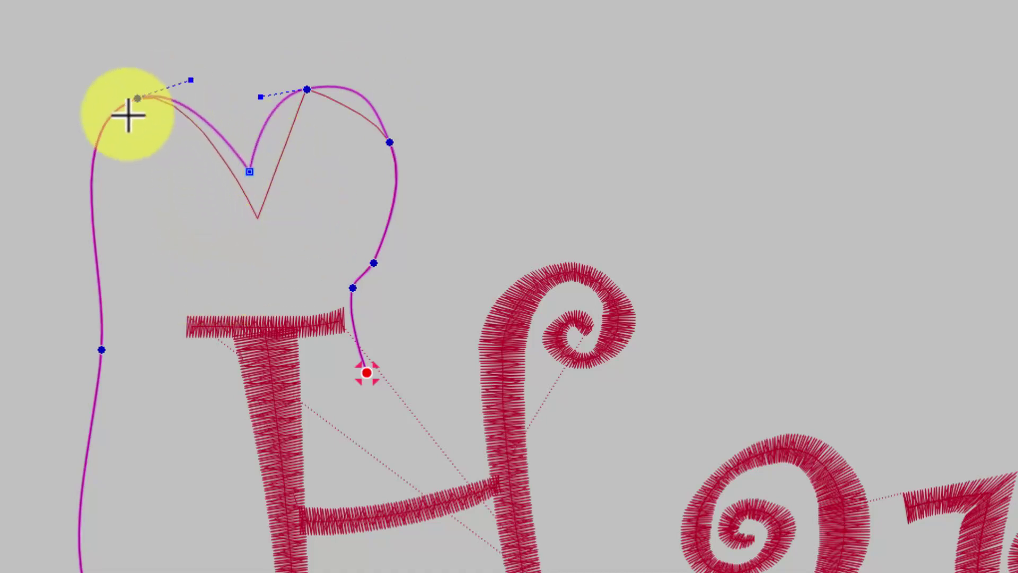
{"action": "key", "text": "Return"}
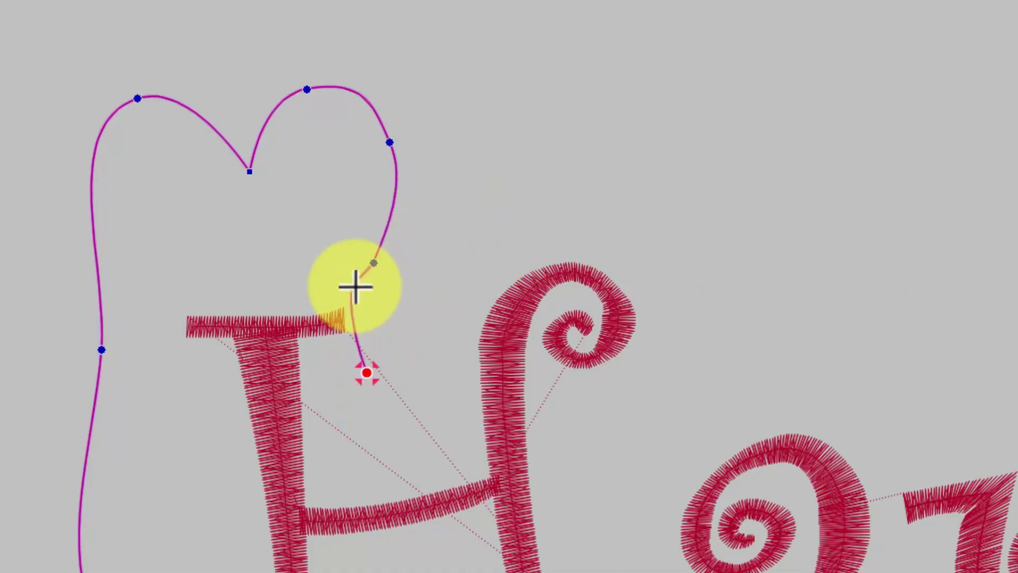
Adjust the flourish's lower curve, pulling it right then back left, and apply.
{"action": "left_click_drag", "start_coordinate": [354, 288], "coordinate": [398, 287]}
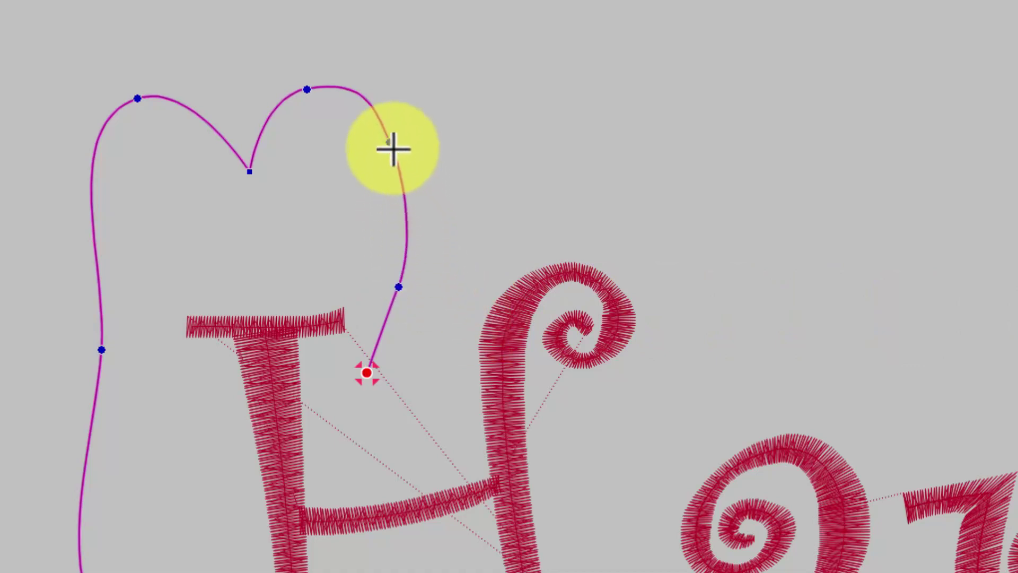
{"action": "left_click_drag", "start_coordinate": [399, 286], "coordinate": [364, 294]}
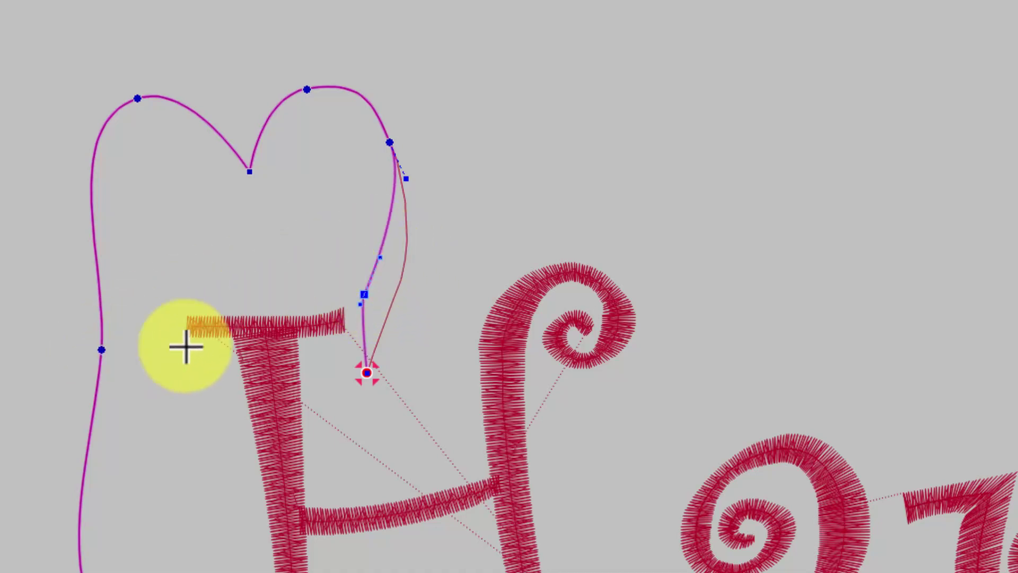
{"action": "key", "text": "Return"}
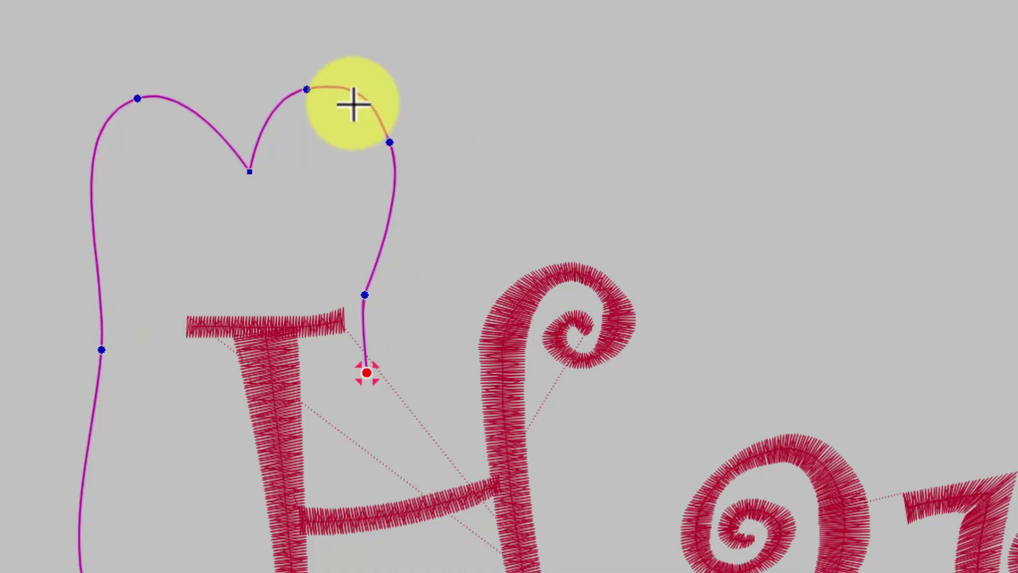
Widen the heart's right lobe by dragging its top node's handle outward, and apply.
{"action": "left_click", "coordinate": [390, 142]}
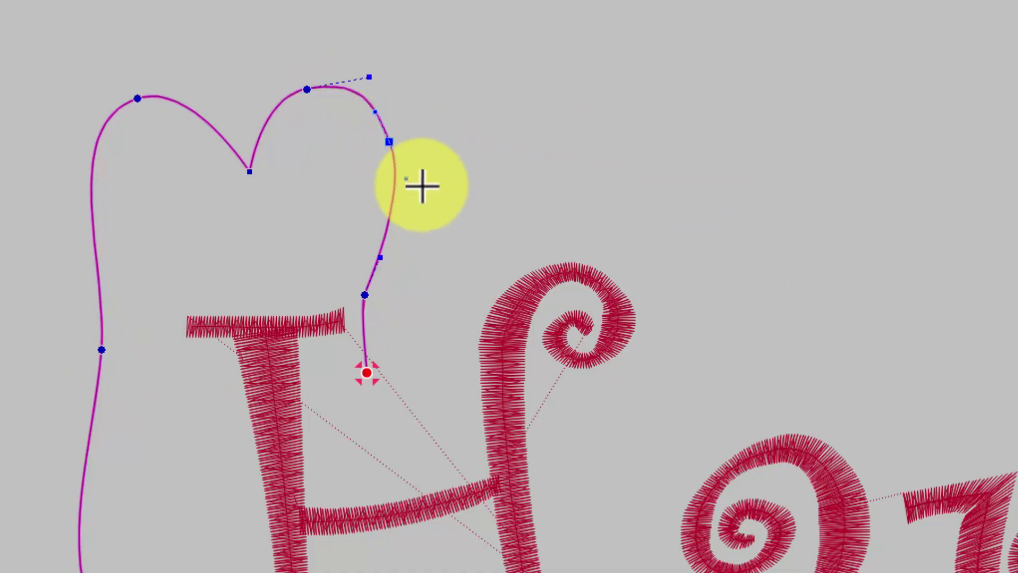
{"action": "key", "text": "Delete"}
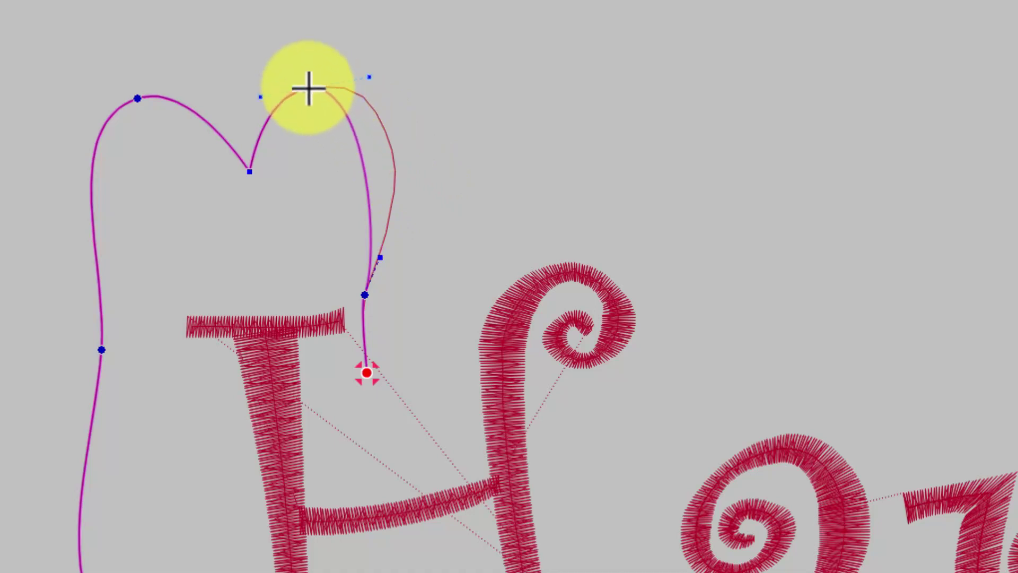
{"action": "left_click", "coordinate": [308, 88]}
{"action": "left_click_drag", "start_coordinate": [370, 78], "coordinate": [454, 83]}
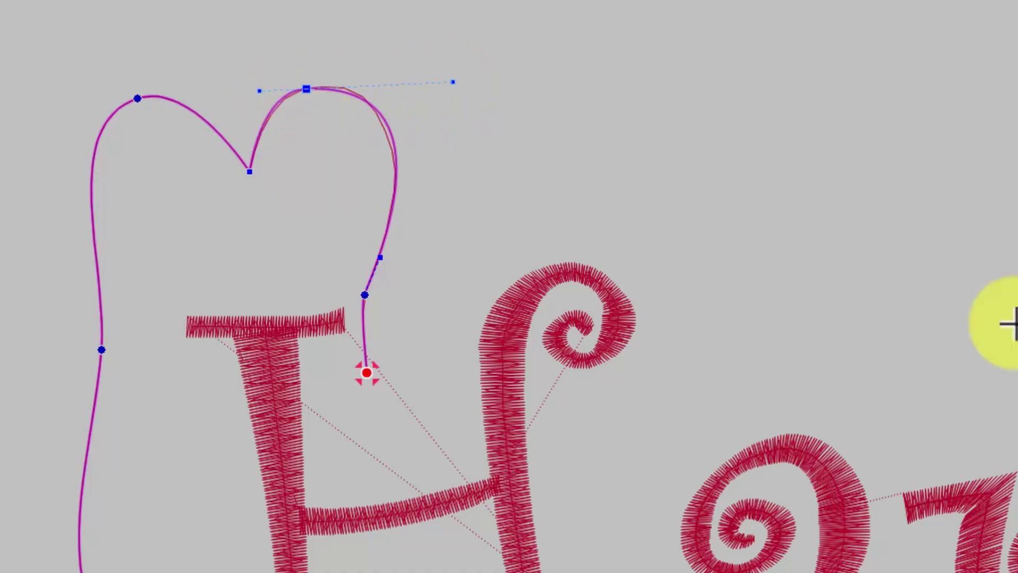
{"action": "key", "text": "Return"}
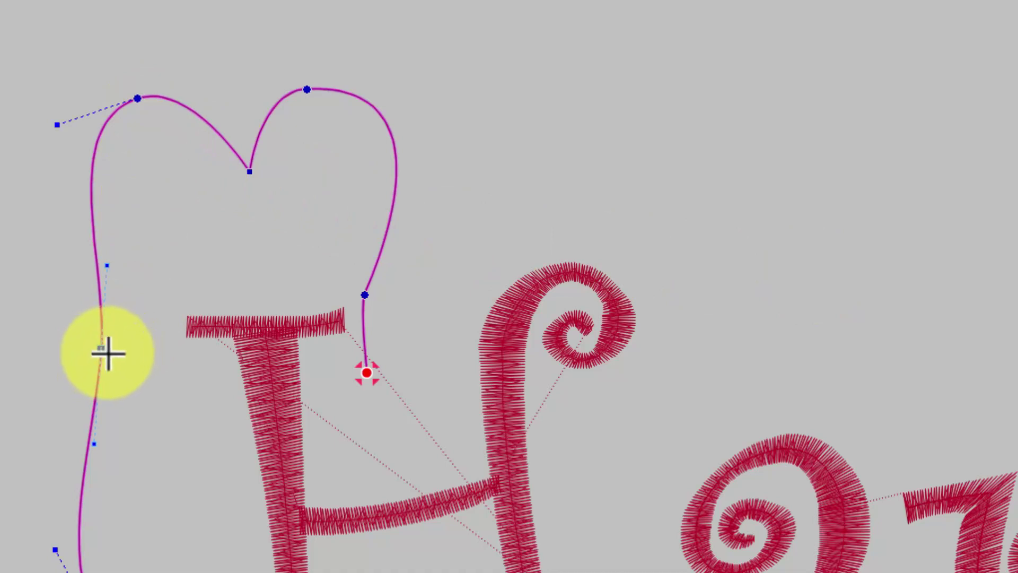
Pinch the heart's left side inward, round its top-left lobe, and raise the centre dip.
{"action": "left_click_drag", "start_coordinate": [101, 354], "coordinate": [161, 354]}
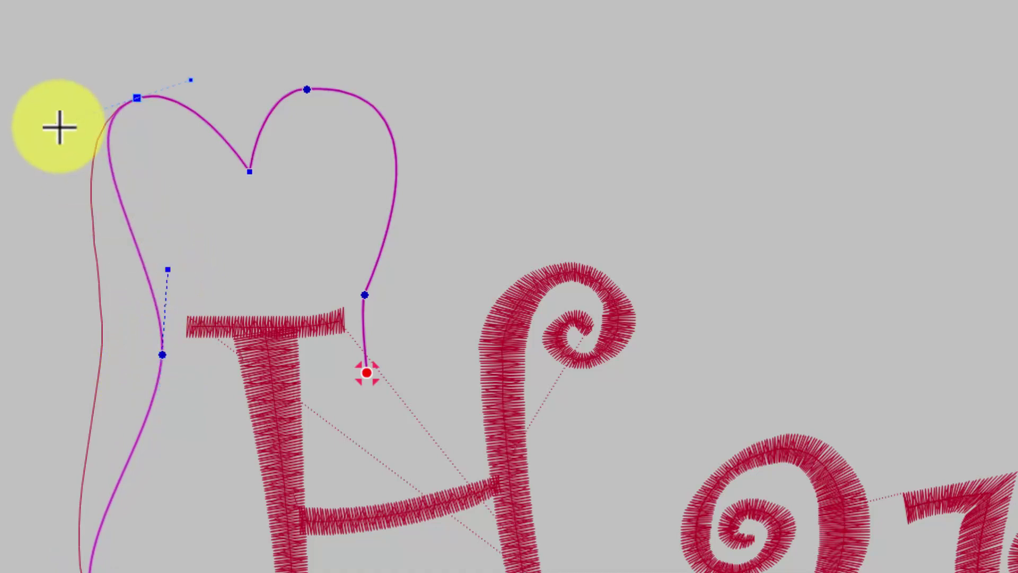
{"action": "left_click_drag", "start_coordinate": [59, 127], "coordinate": [17, 154]}
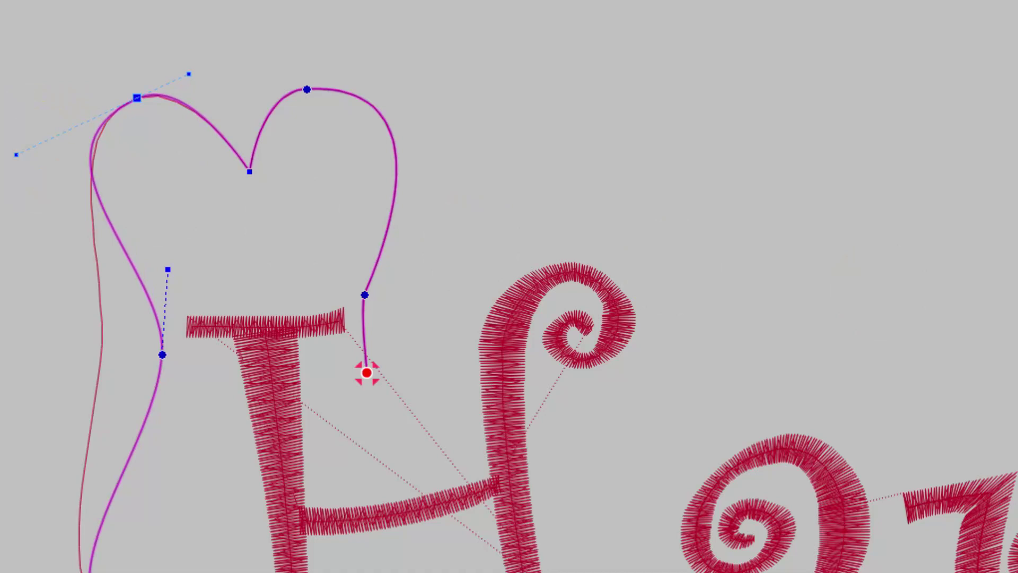
{"action": "left_click_drag", "start_coordinate": [250, 170], "coordinate": [243, 143]}
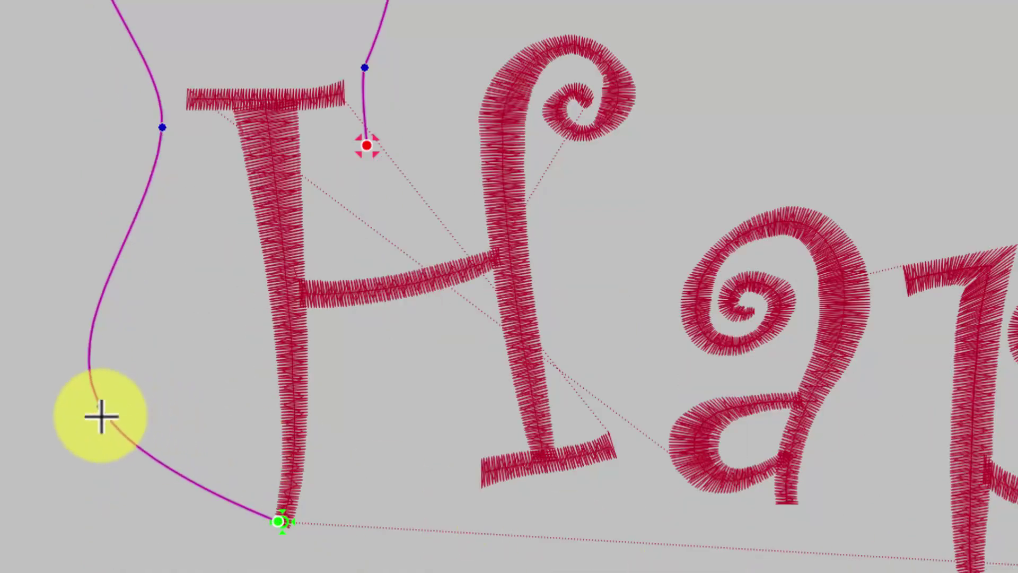
Add a node to the lower tail and shape it into an S-curve hugging the H stem.
{"action": "left_click", "coordinate": [100, 407]}
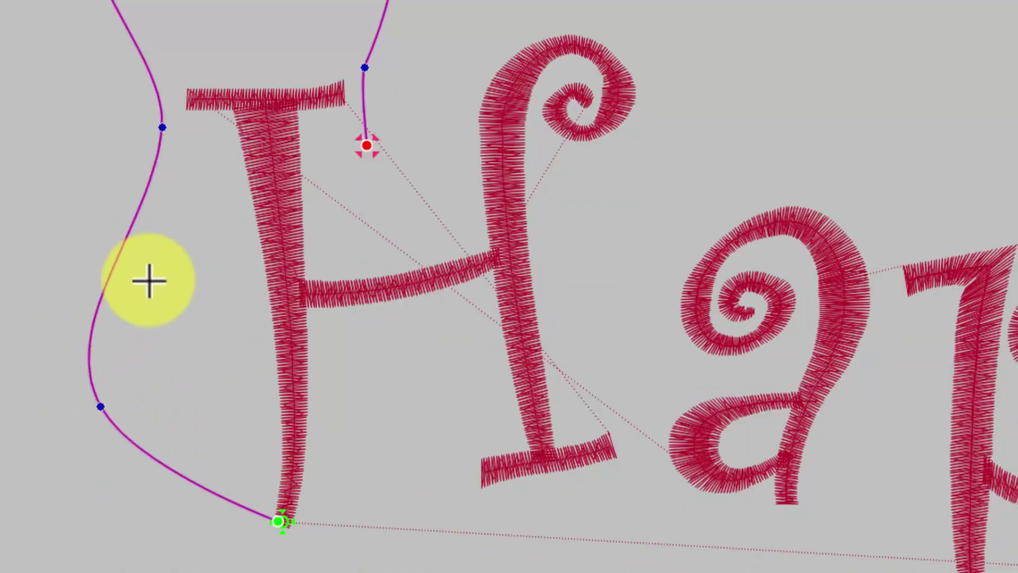
{"action": "right_click", "coordinate": [103, 298]}
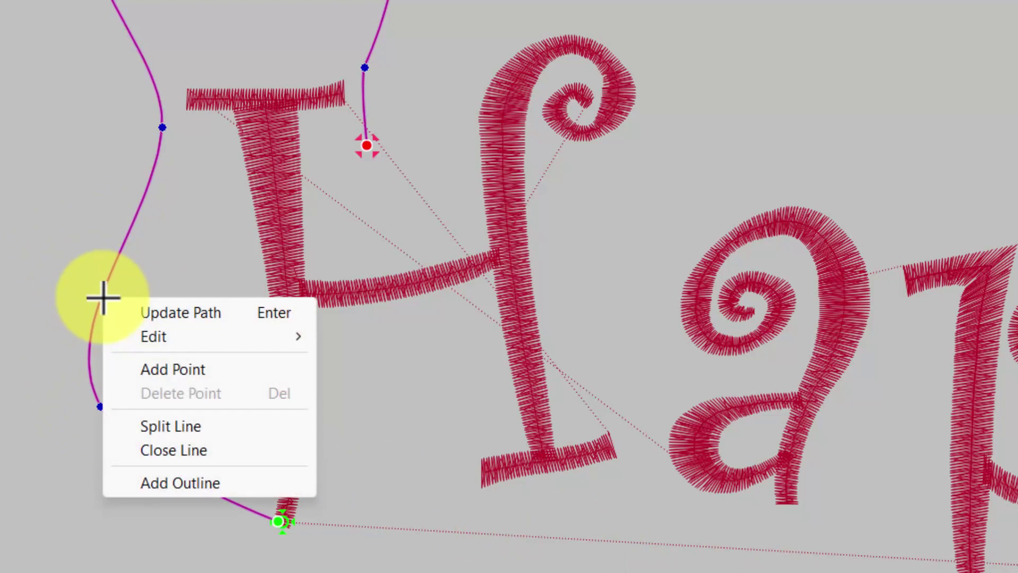
{"action": "left_click", "coordinate": [170, 369]}
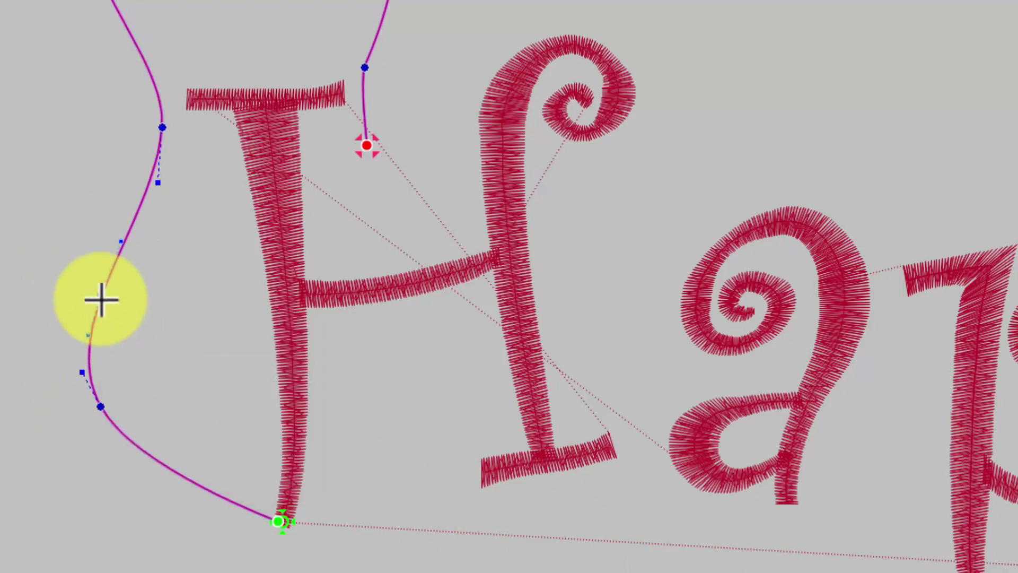
{"action": "left_click_drag", "start_coordinate": [102, 295], "coordinate": [225, 302]}
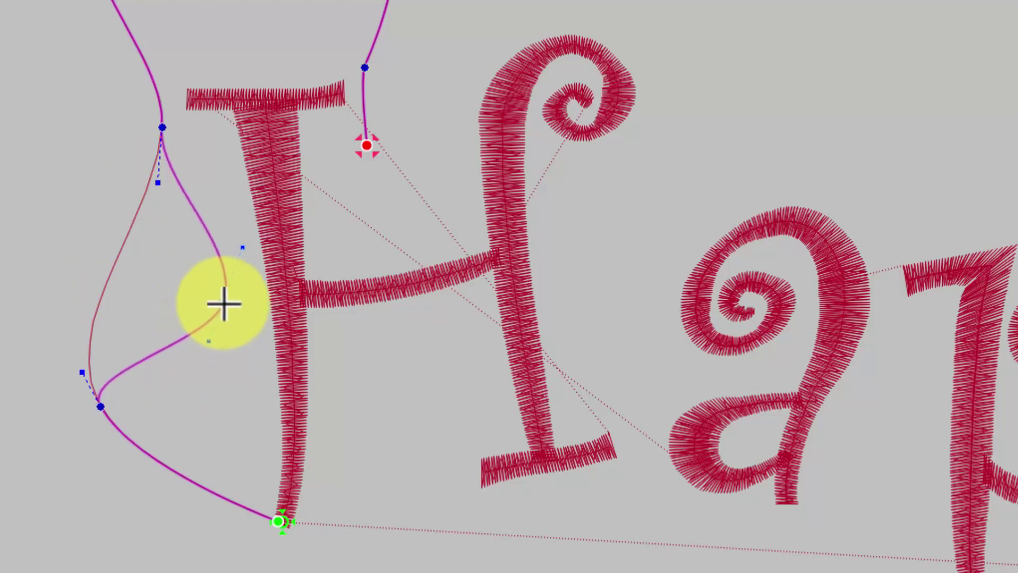
{"action": "left_click_drag", "start_coordinate": [100, 405], "coordinate": [172, 433]}
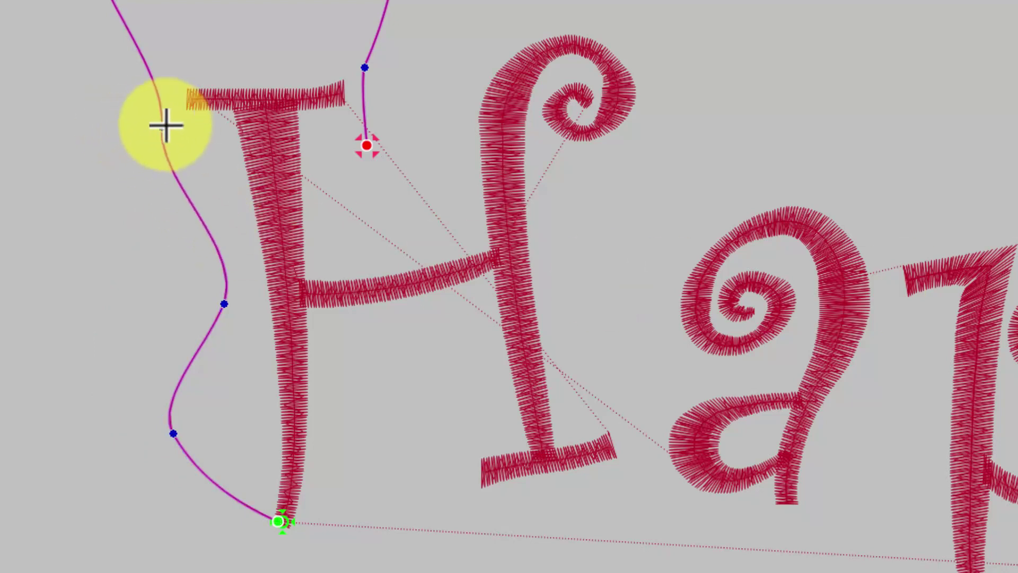
{"action": "left_click_drag", "start_coordinate": [161, 126], "coordinate": [144, 120]}
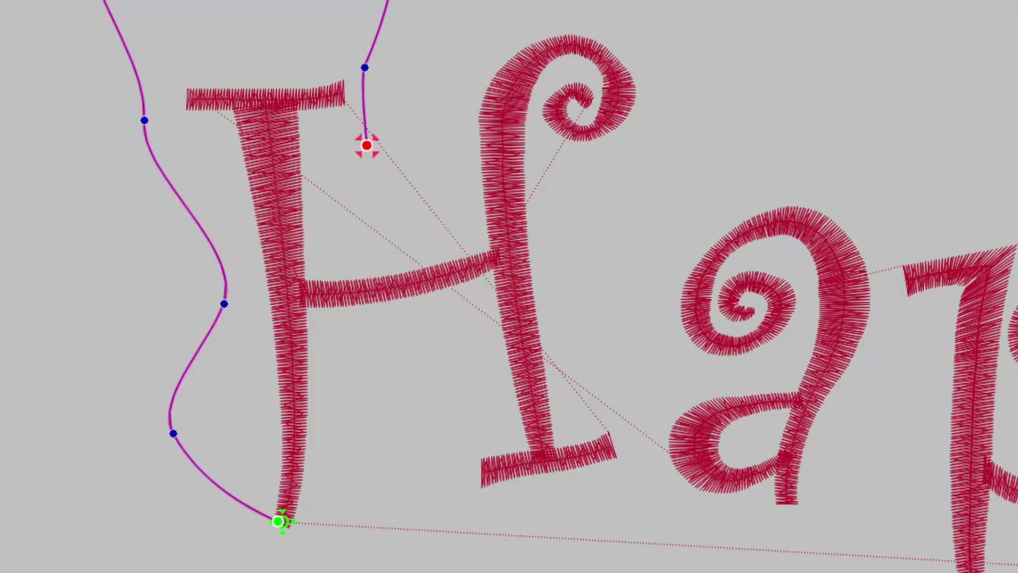
{"action": "key", "text": "Escape"}
{"action": "key", "text": "Escape"}
Reshape the heart flourish's segment to hug the H's top-left corner.
{"action": "scroll", "coordinate": [228, 131], "scroll_direction": "down", "scroll_amount": 3}
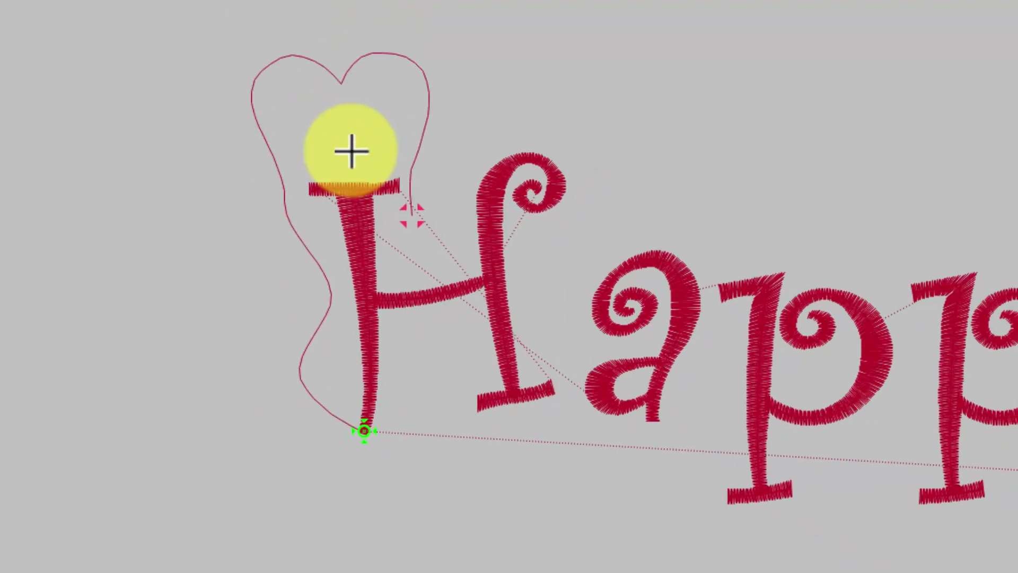
{"action": "left_click", "coordinate": [288, 203]}
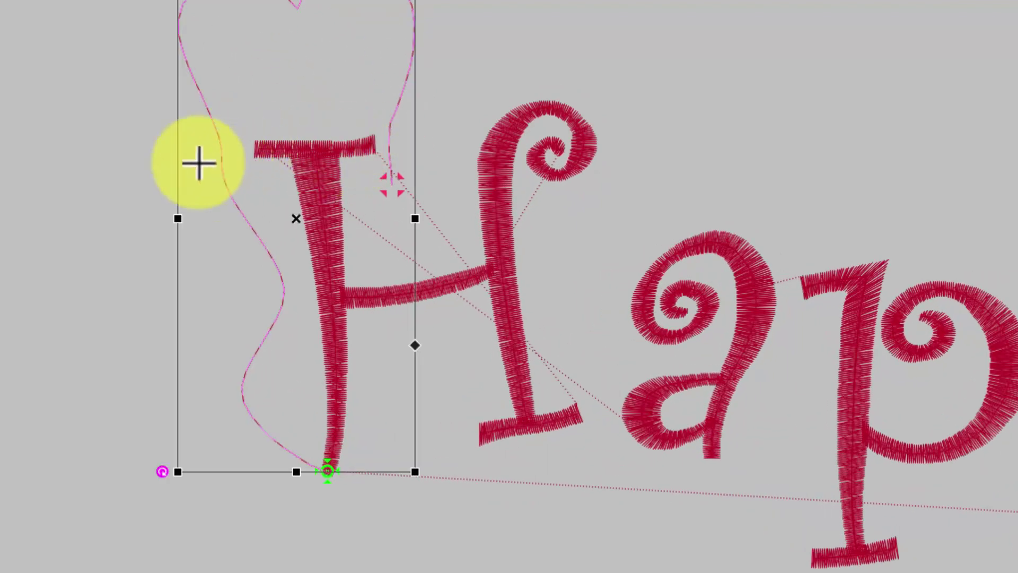
{"action": "key", "text": "h"}
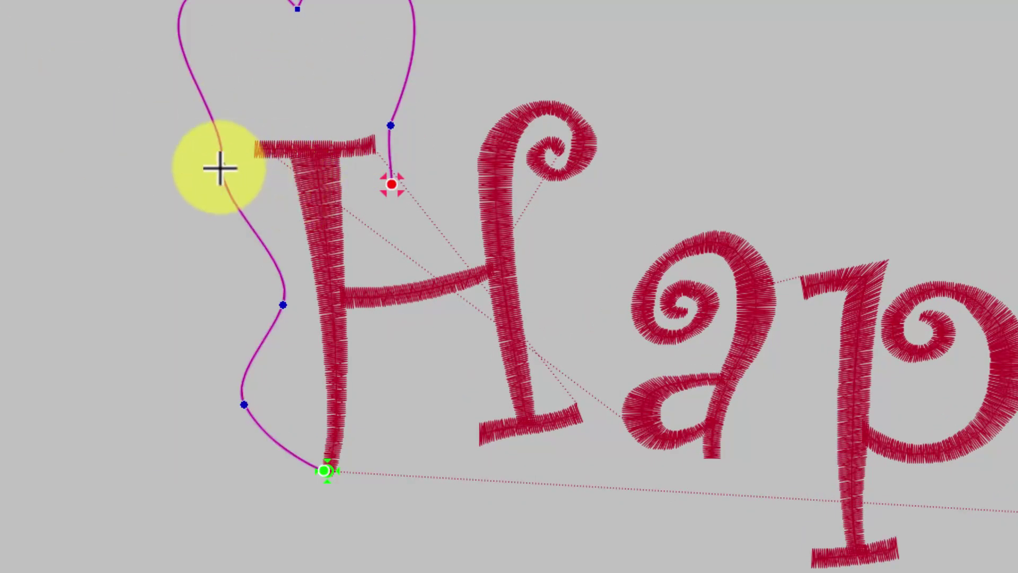
{"action": "left_click_drag", "start_coordinate": [220, 169], "coordinate": [248, 173]}
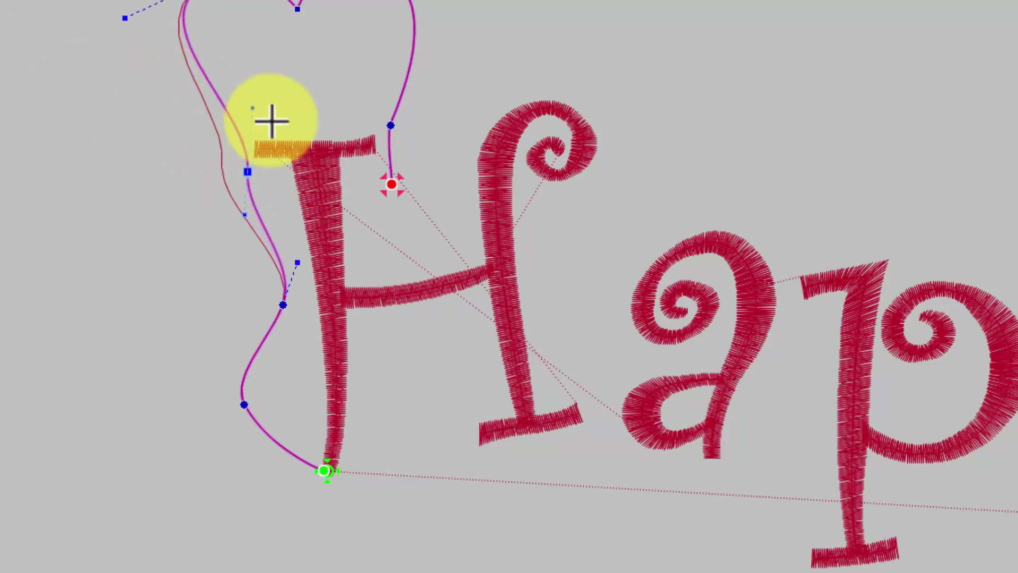
{"action": "left_click_drag", "start_coordinate": [252, 104], "coordinate": [233, 143]}
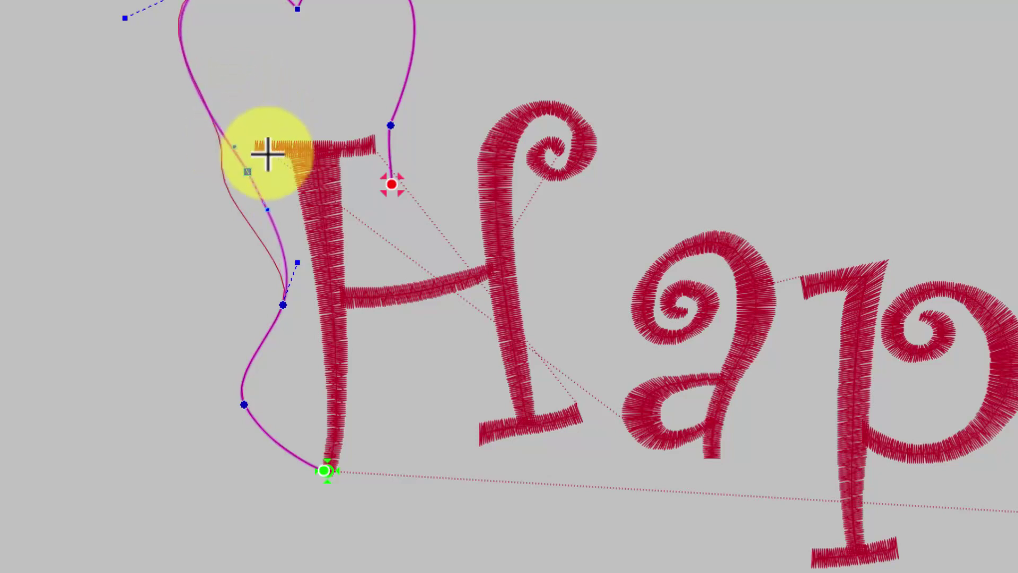
Apply the curve, then move the flourish's end to the heart's right side, reaching left into the heart.
{"action": "key", "text": "Return"}
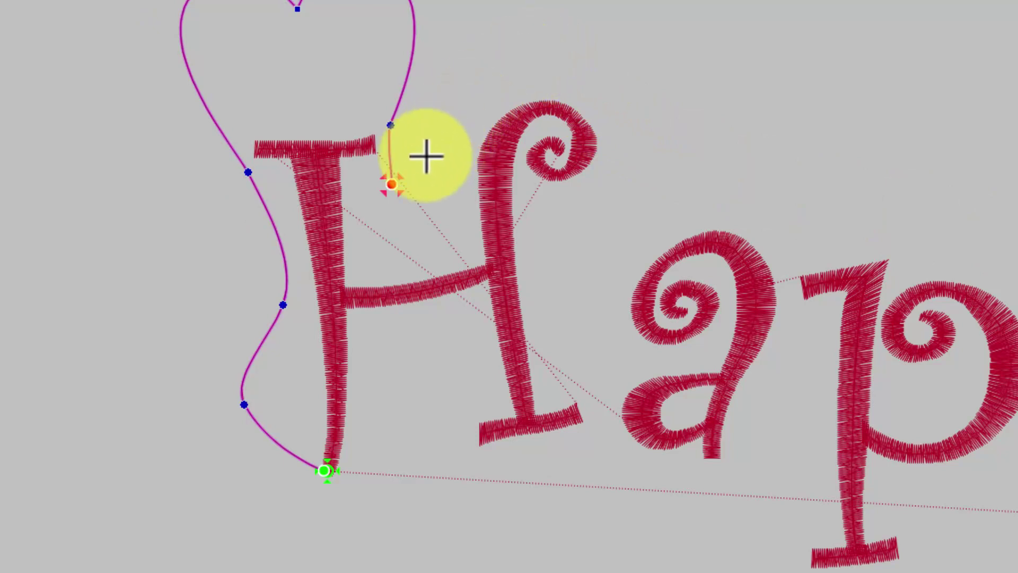
{"action": "mouse_move", "coordinate": [391, 186]}
{"action": "left_mouse_down"}
{"action": "mouse_move", "coordinate": [394, 163]}
{"action": "mouse_move", "coordinate": [339, 108]}
{"action": "mouse_move", "coordinate": [327, 116]}
{"action": "left_mouse_up"}
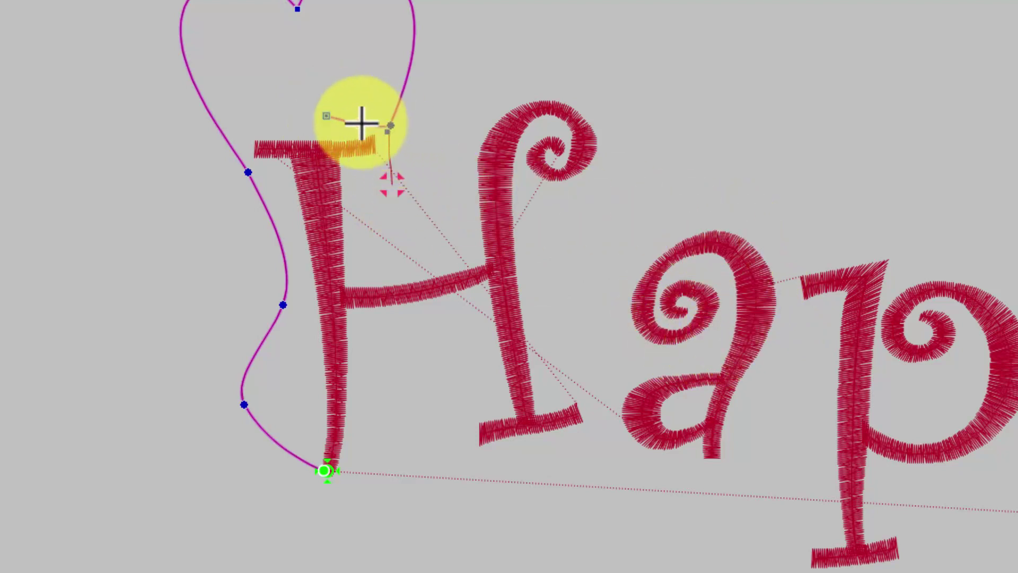
{"action": "left_click_drag", "start_coordinate": [327, 116], "coordinate": [287, 102]}
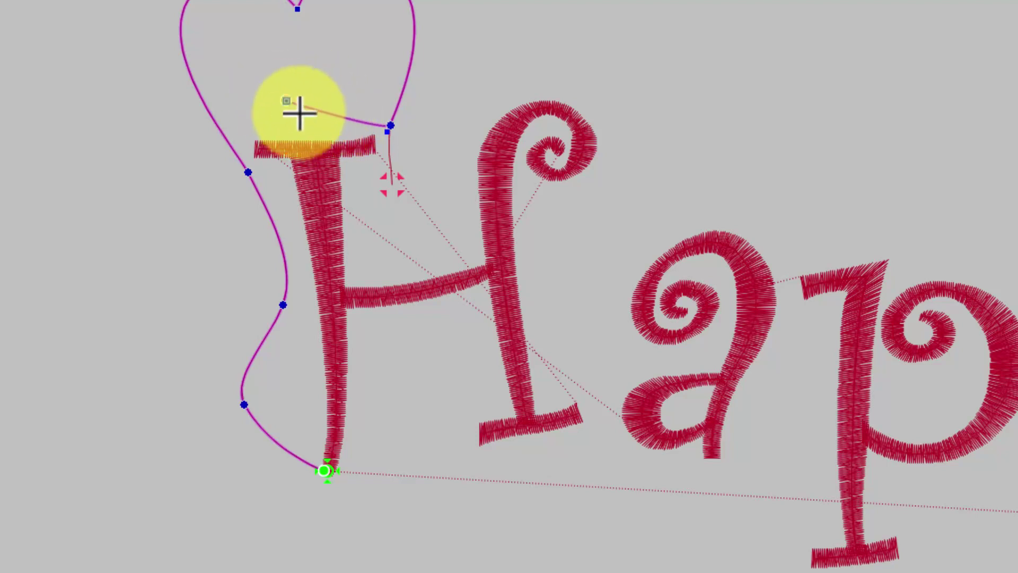
Add a node to the end segment and curve it upward to anchor the curl's end point.
{"action": "right_click", "coordinate": [322, 109]}
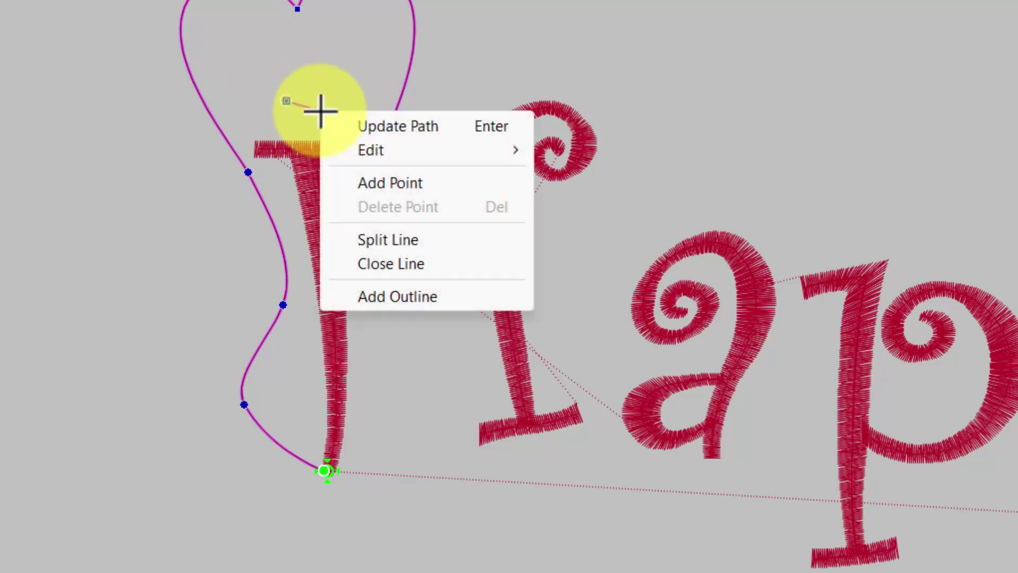
{"action": "left_click", "coordinate": [376, 177]}
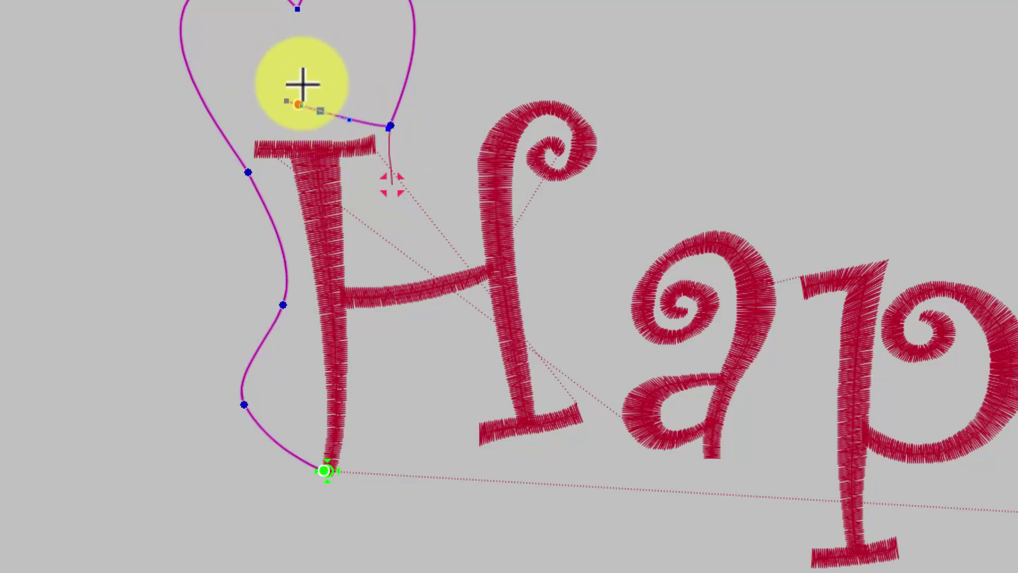
{"action": "left_click_drag", "start_coordinate": [299, 105], "coordinate": [309, 56]}
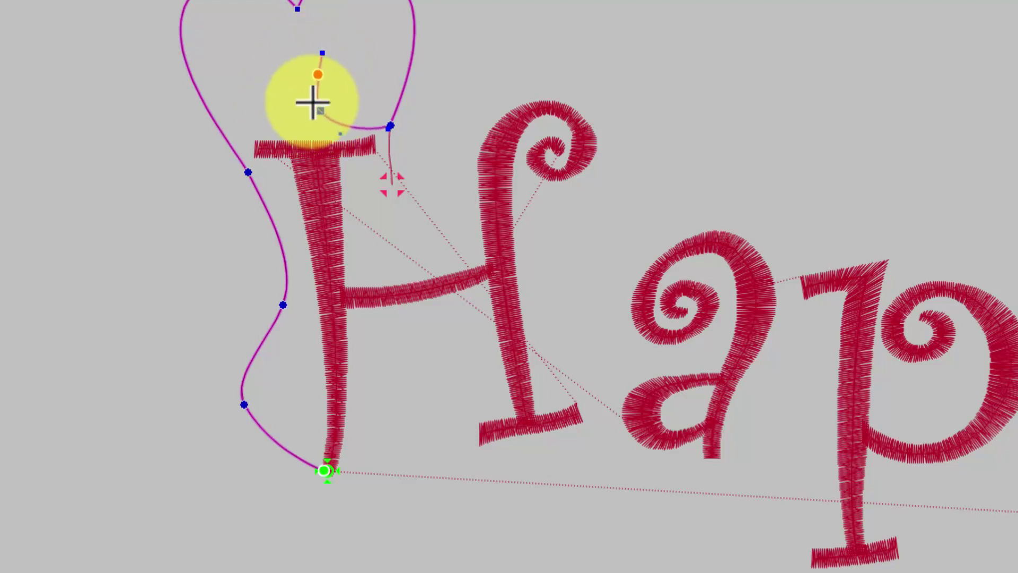
{"action": "left_click_drag", "start_coordinate": [322, 54], "coordinate": [374, 65]}
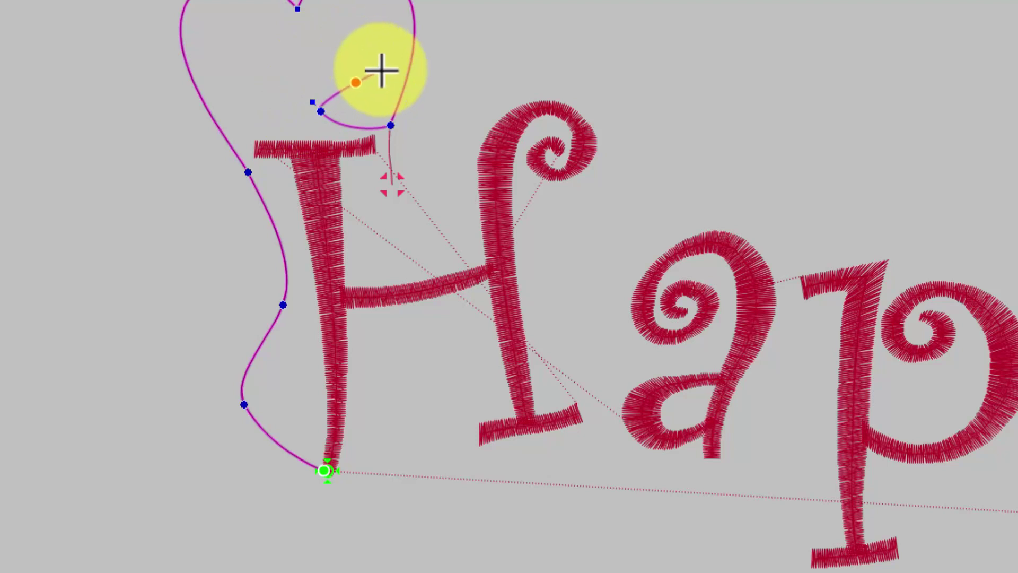
{"action": "left_click", "coordinate": [381, 70]}
Add another node and bend it into a rounded inner loop.
{"action": "right_click", "coordinate": [347, 88]}
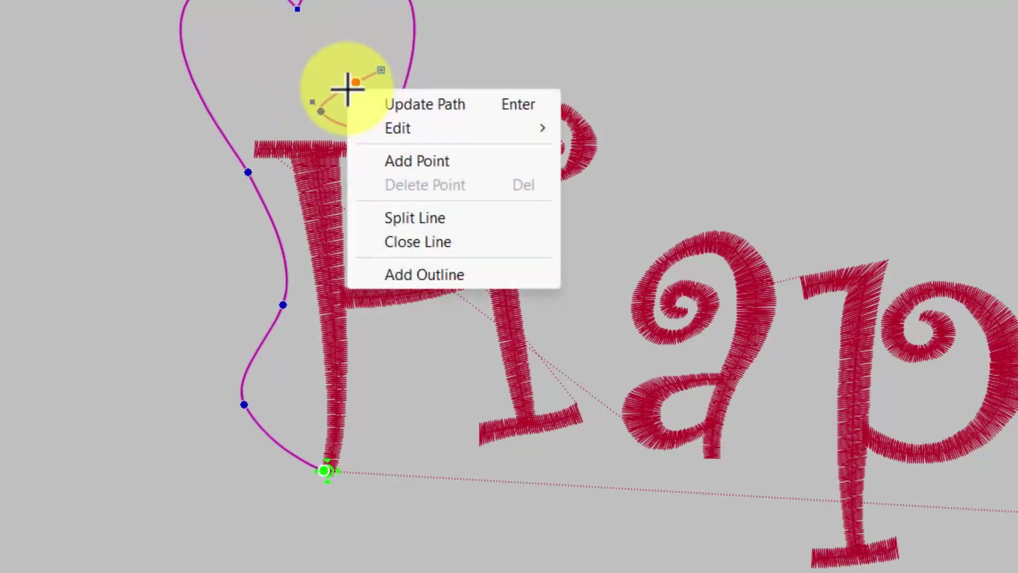
{"action": "left_click", "coordinate": [385, 157]}
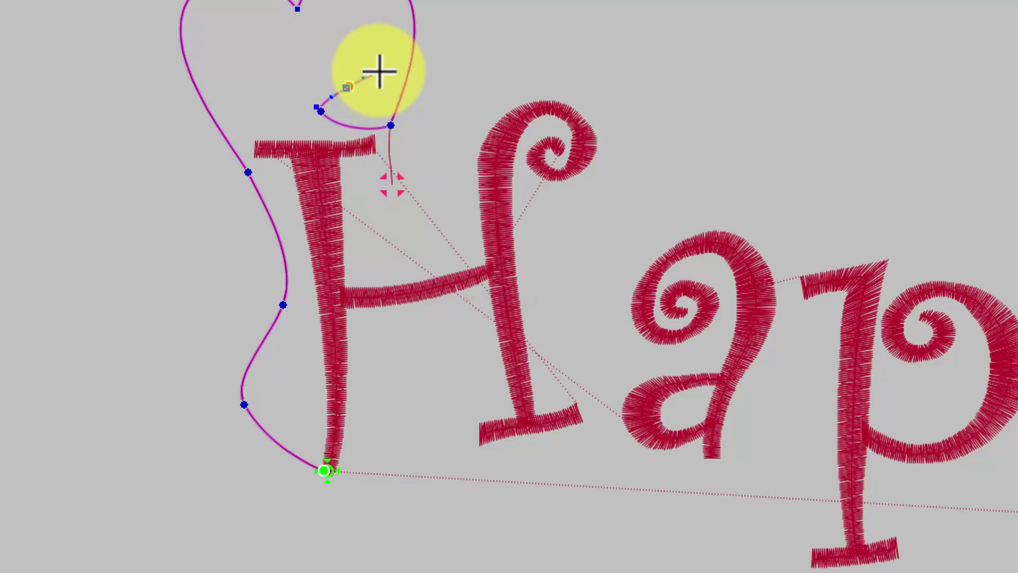
{"action": "mouse_move", "coordinate": [364, 76]}
{"action": "left_mouse_down"}
{"action": "mouse_move", "coordinate": [364, 63]}
{"action": "mouse_move", "coordinate": [379, 86]}
{"action": "mouse_move", "coordinate": [382, 70]}
{"action": "left_mouse_up"}
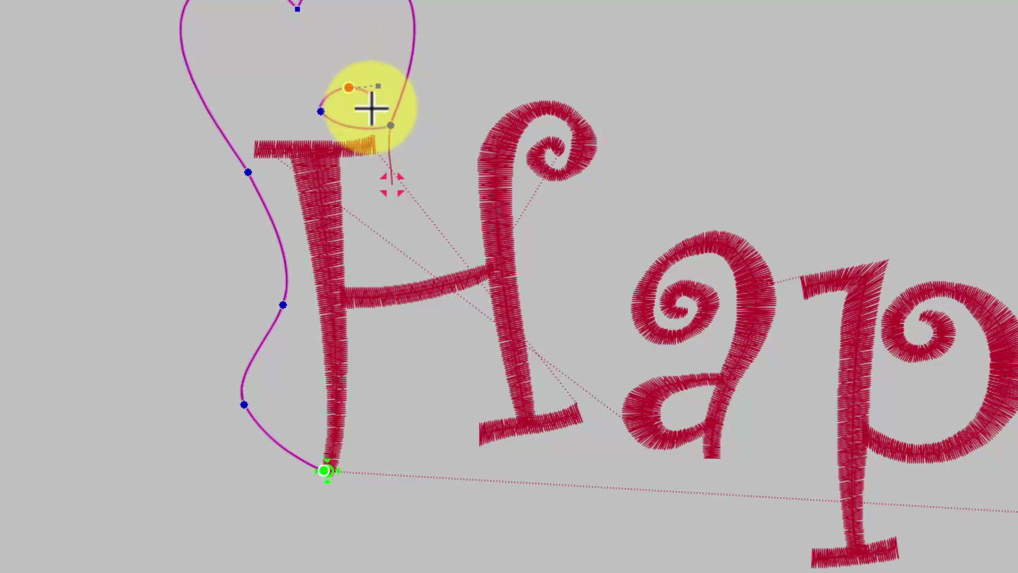
{"action": "left_click_drag", "start_coordinate": [320, 109], "coordinate": [320, 122]}
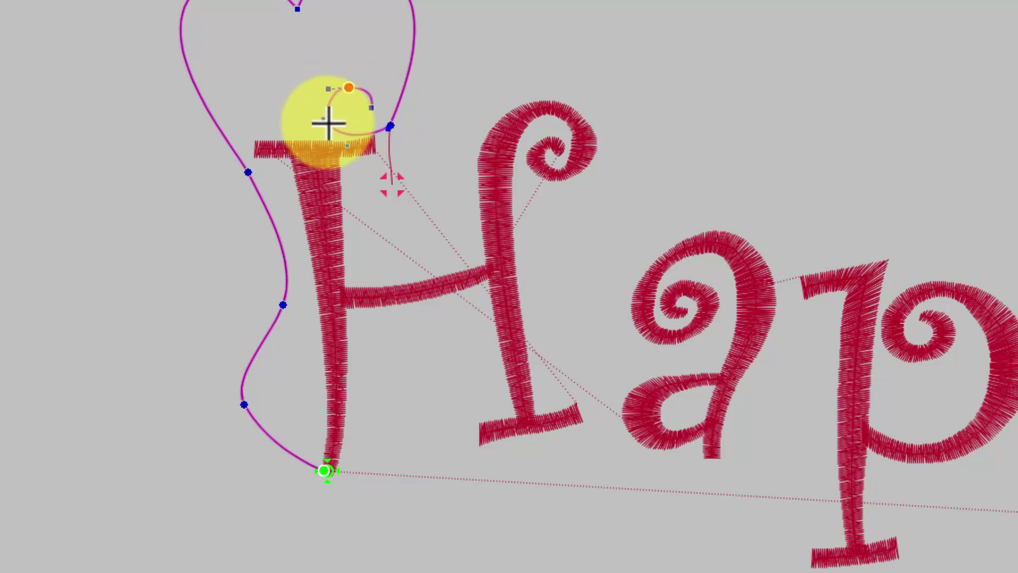
{"action": "left_click", "coordinate": [328, 122]}
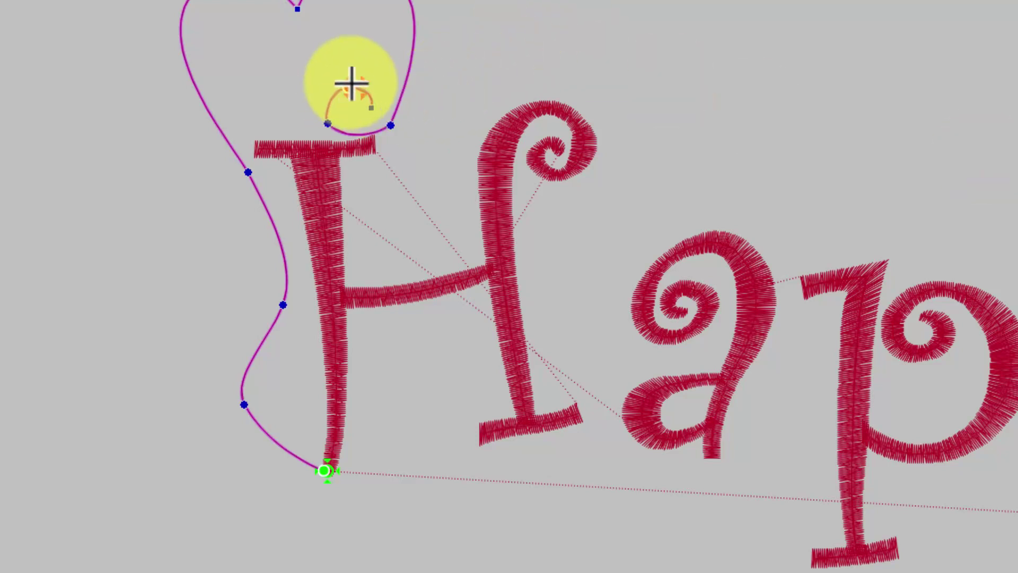
Add nodes rounding the top of the curl and closing the small inner loop.
{"action": "left_click", "coordinate": [372, 109]}
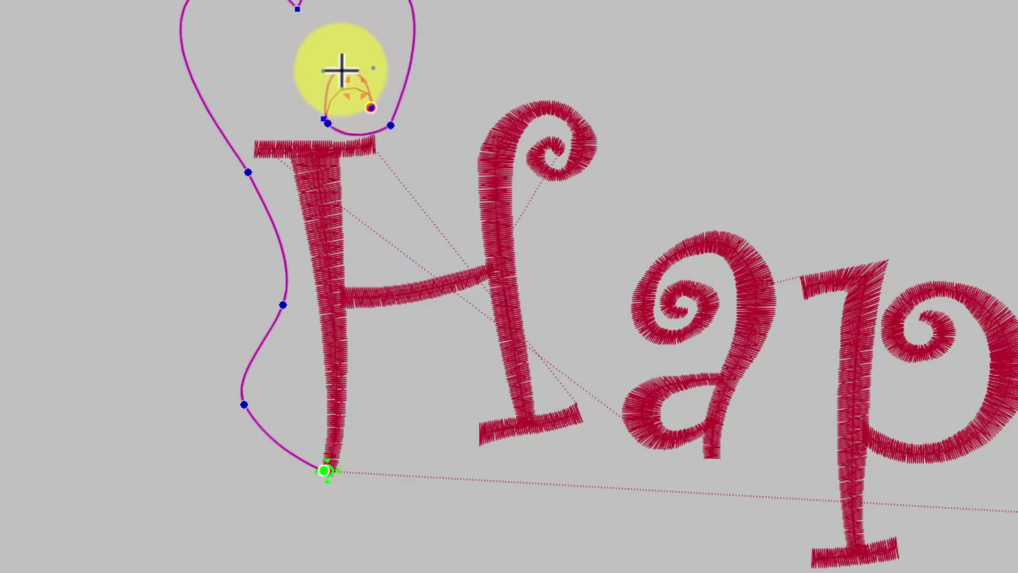
{"action": "left_click", "coordinate": [341, 76]}
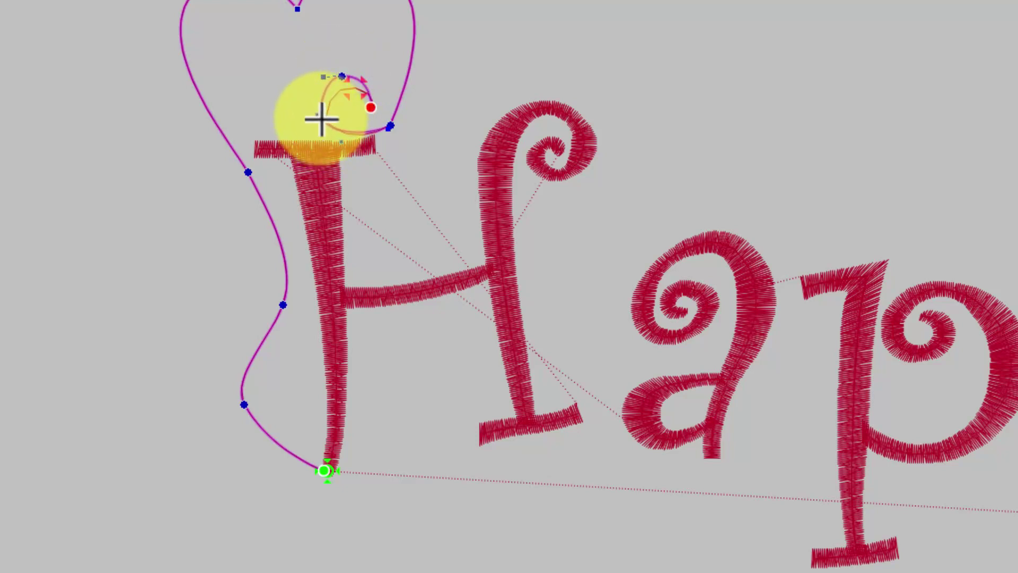
{"action": "left_click", "coordinate": [322, 120]}
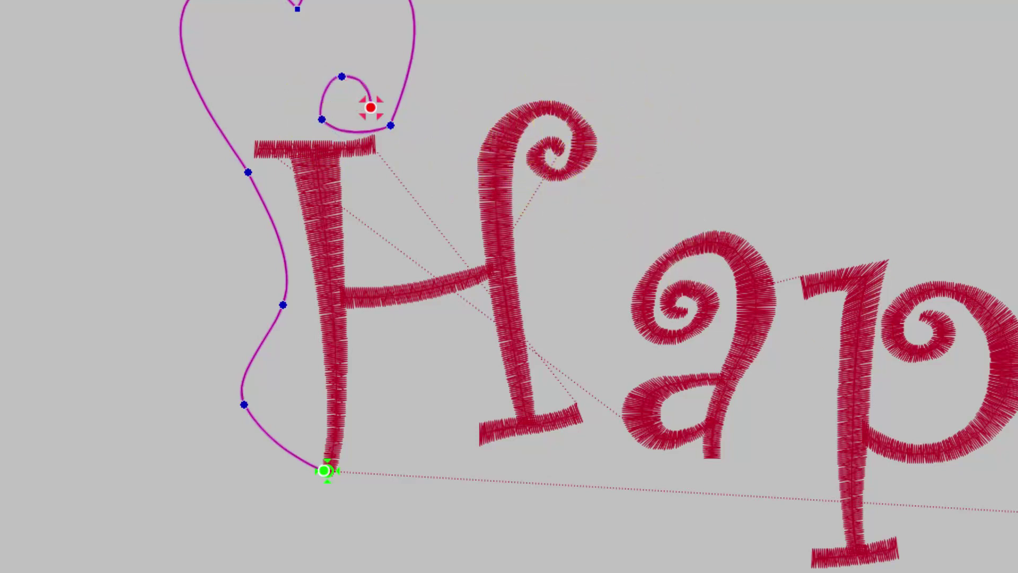
Finish the flourish's shape editing and switch to realistic thread rendering.
{"action": "key", "text": "Escape"}
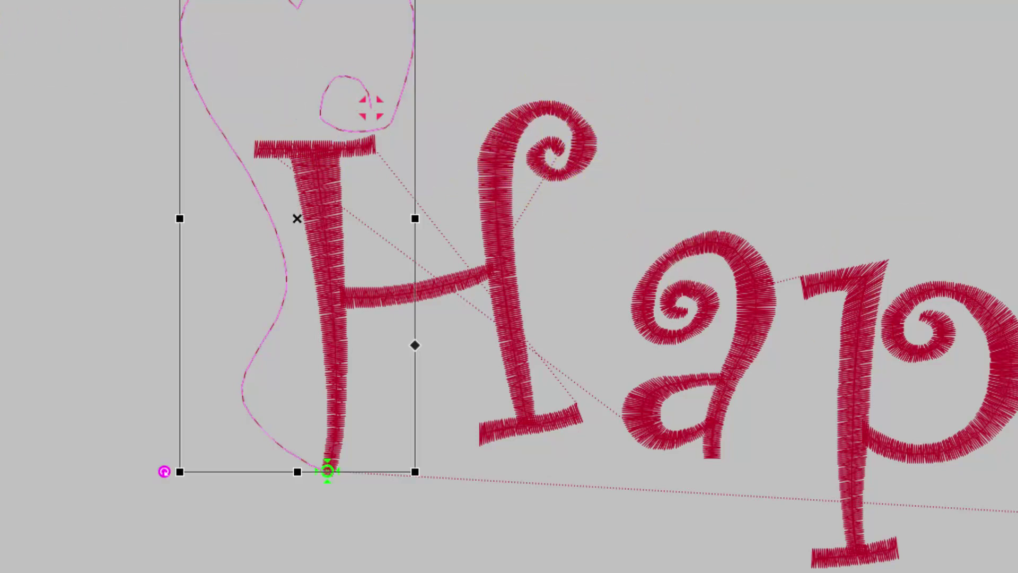
{"action": "key", "text": "Escape"}
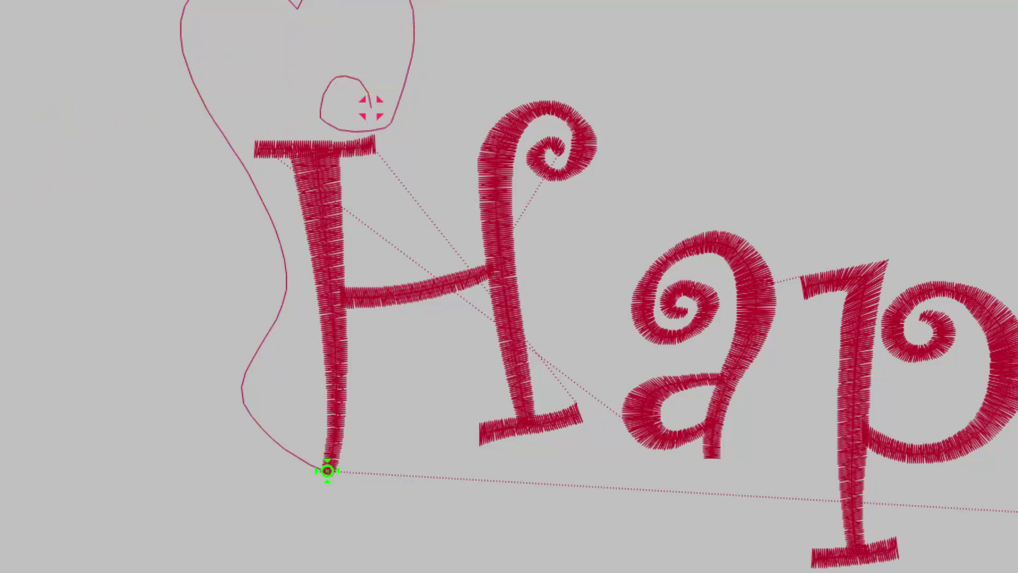
{"action": "key", "text": "t"}
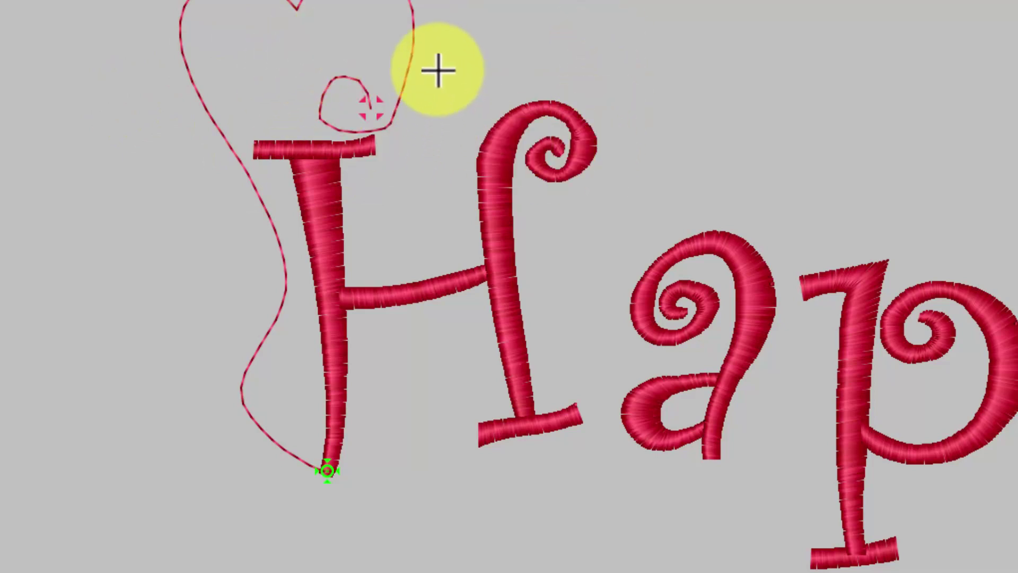
Select the heart flourish line.
{"action": "left_click", "coordinate": [412, 6]}
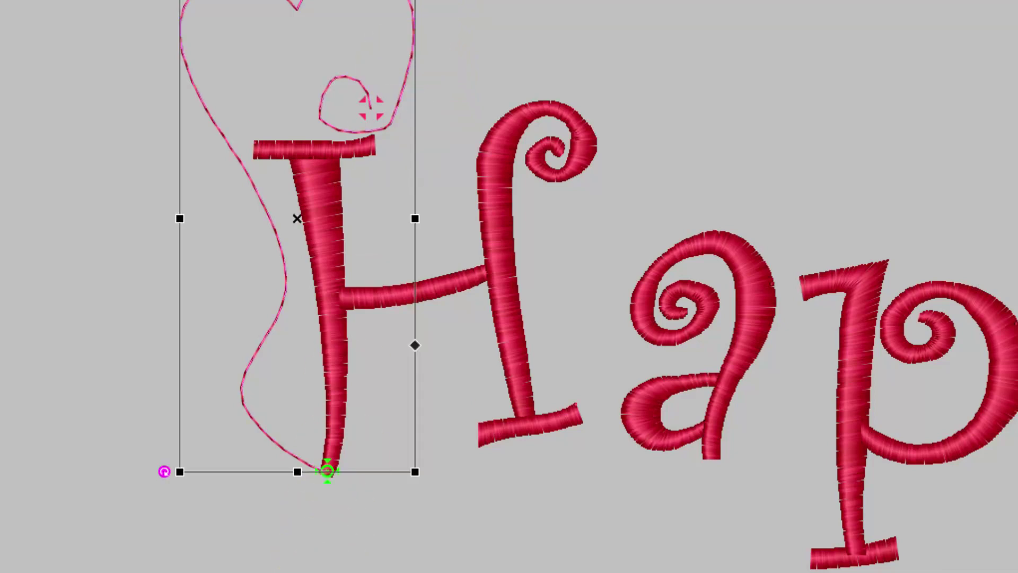
{"action": "key", "text": "Escape"}
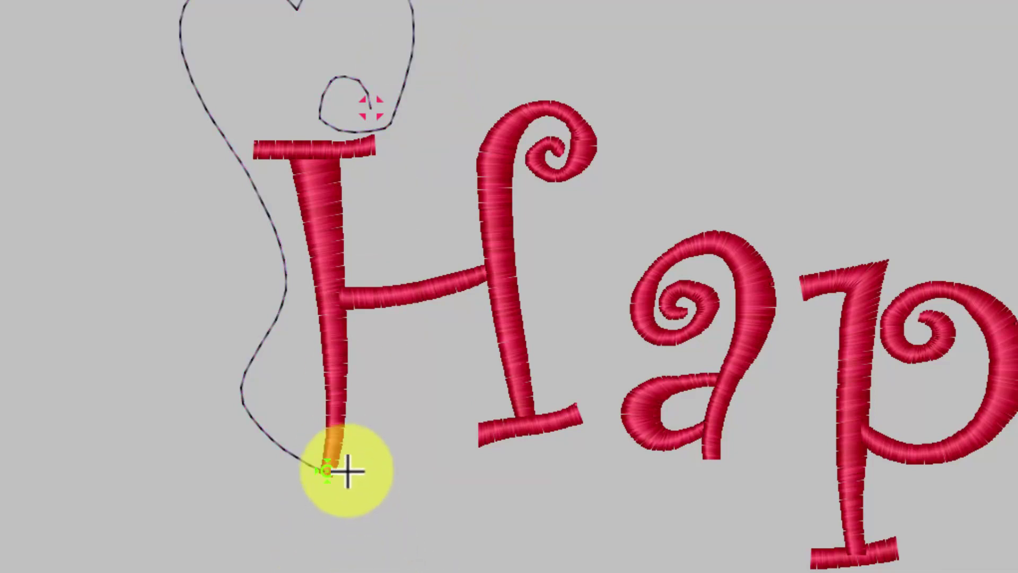
{"action": "scroll", "coordinate": [341, 474], "scroll_direction": "up", "scroll_amount": 2}
{"action": "scroll", "coordinate": [338, 468], "scroll_direction": "down", "scroll_amount": 2}
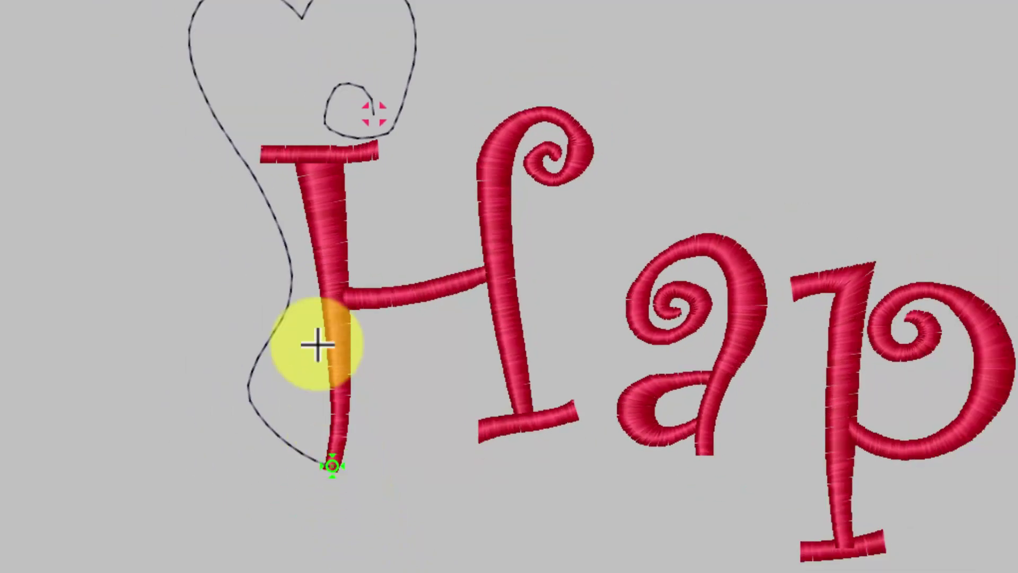
{"action": "left_click", "coordinate": [292, 292]}
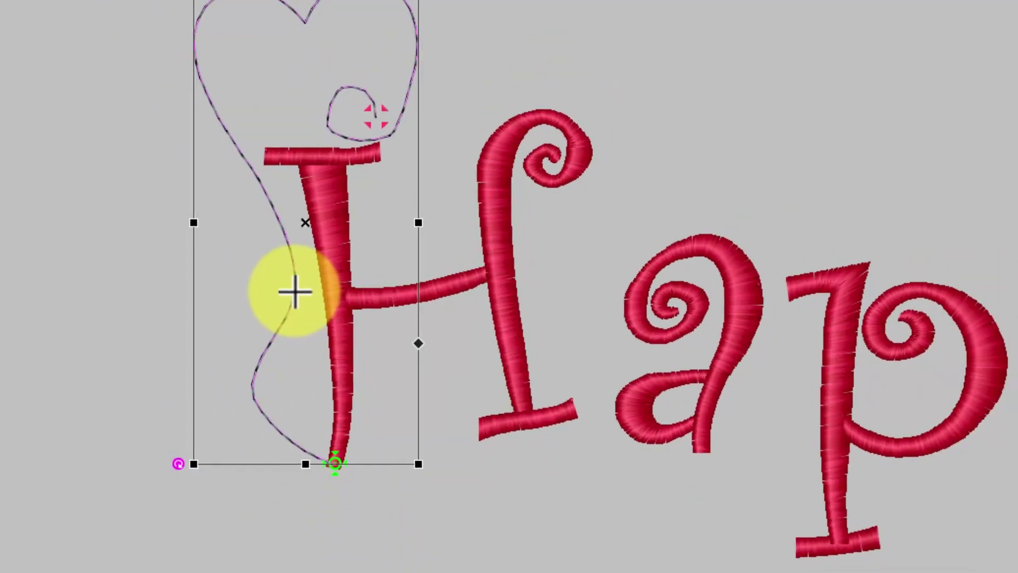
{"action": "right_click", "coordinate": [292, 292]}
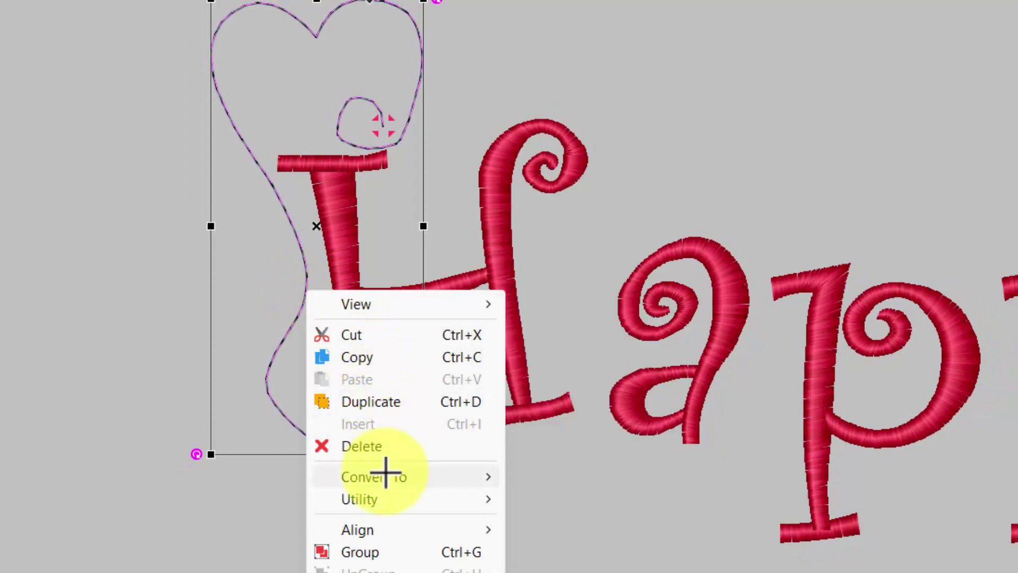
{"action": "mouse_move", "coordinate": [387, 471]}
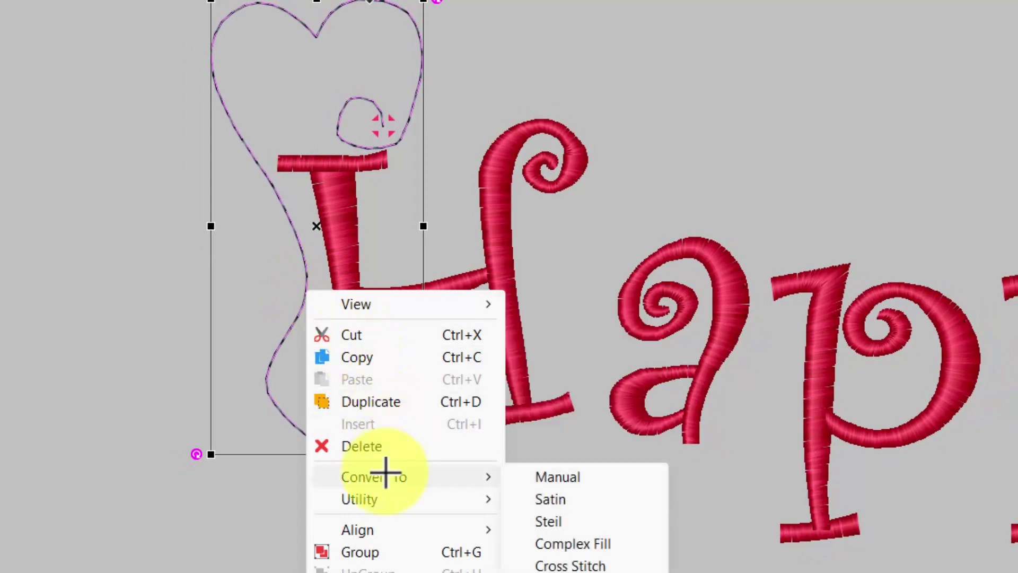
{"action": "left_click", "coordinate": [578, 518]}
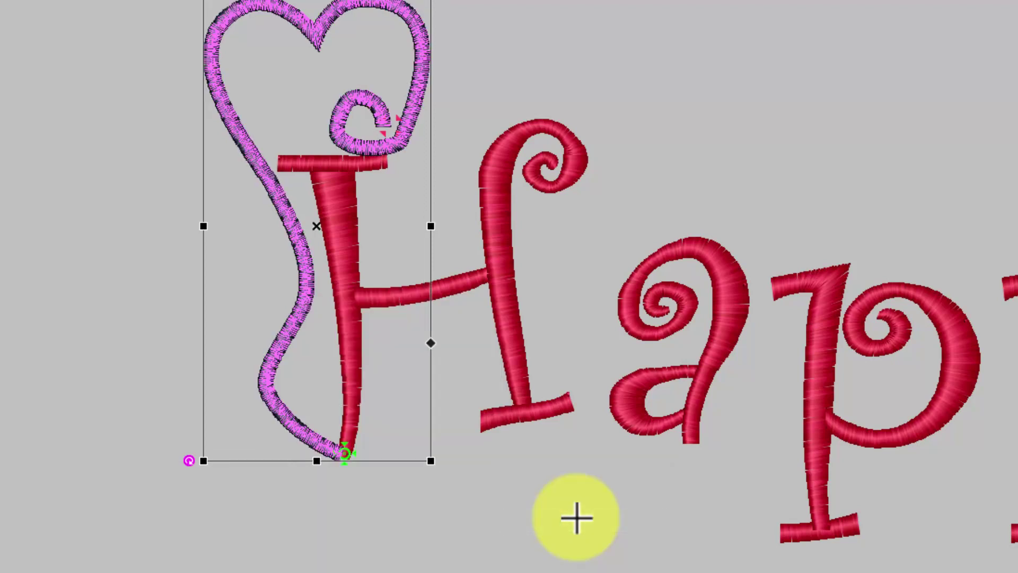
{"action": "left_click", "coordinate": [430, 512]}
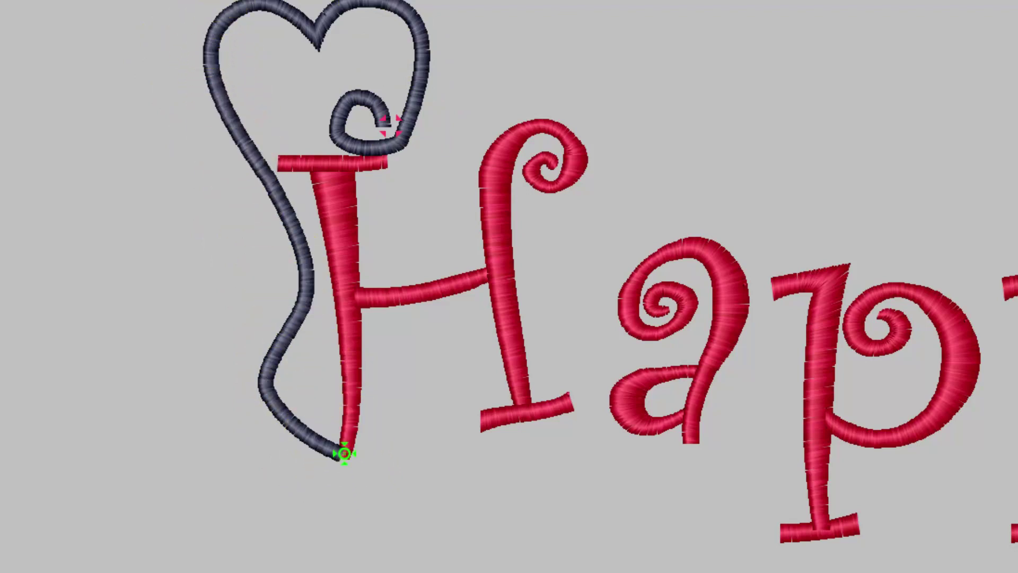
{"action": "key", "text": "ctrl+z"}
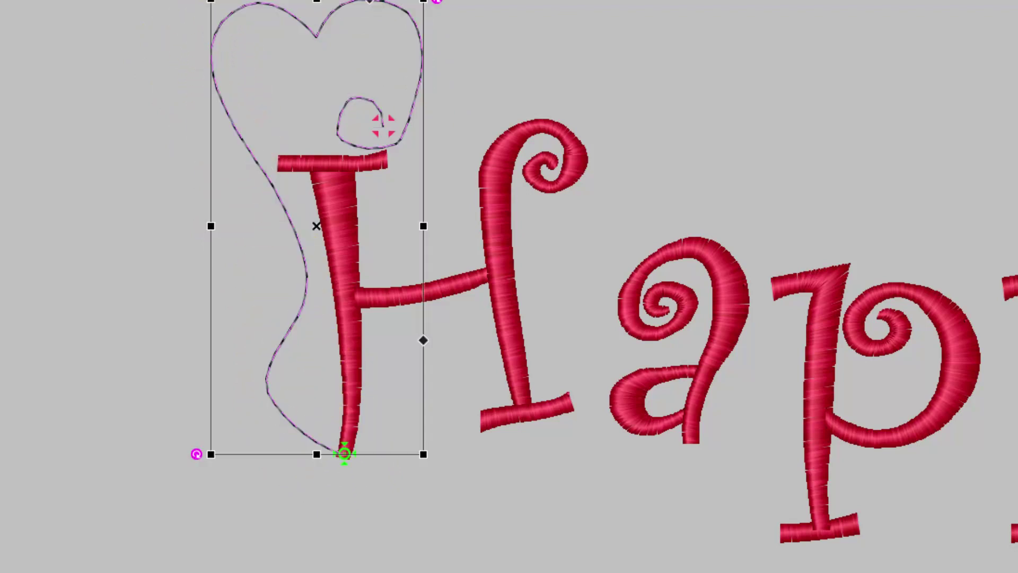
Zoom in on the H's left-stem foot and start a column about 0.34in long, 0.10in wide.
{"action": "left_click", "coordinate": [116, 321]}
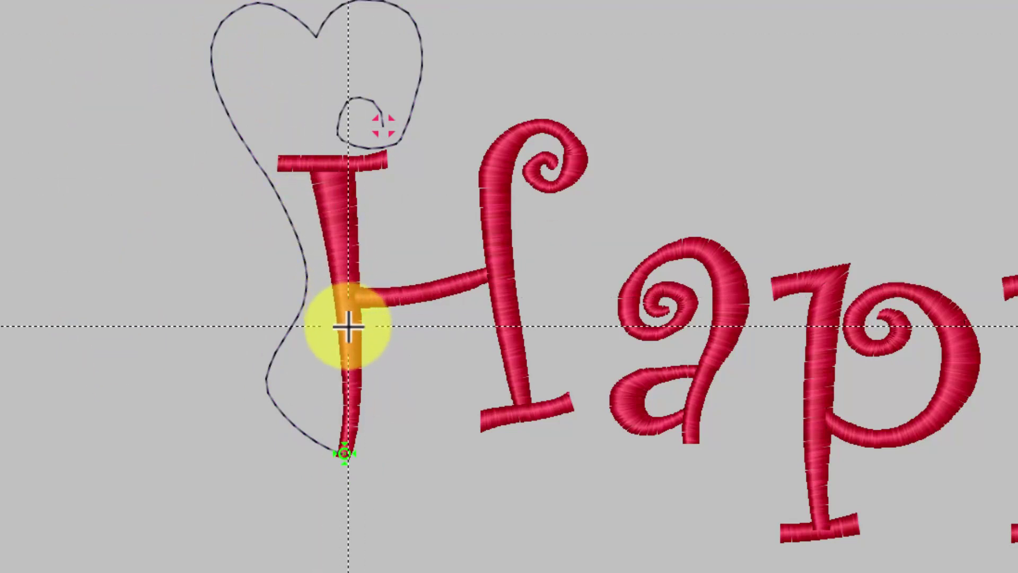
{"action": "scroll", "coordinate": [325, 418], "scroll_direction": "up", "scroll_amount": 2}
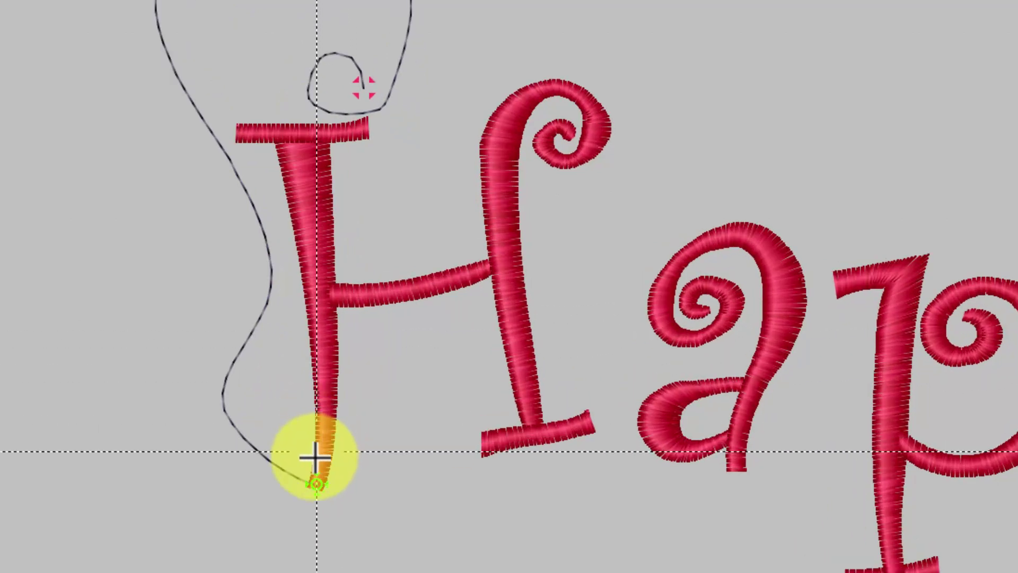
{"action": "scroll", "coordinate": [302, 468], "scroll_direction": "up", "scroll_amount": 2}
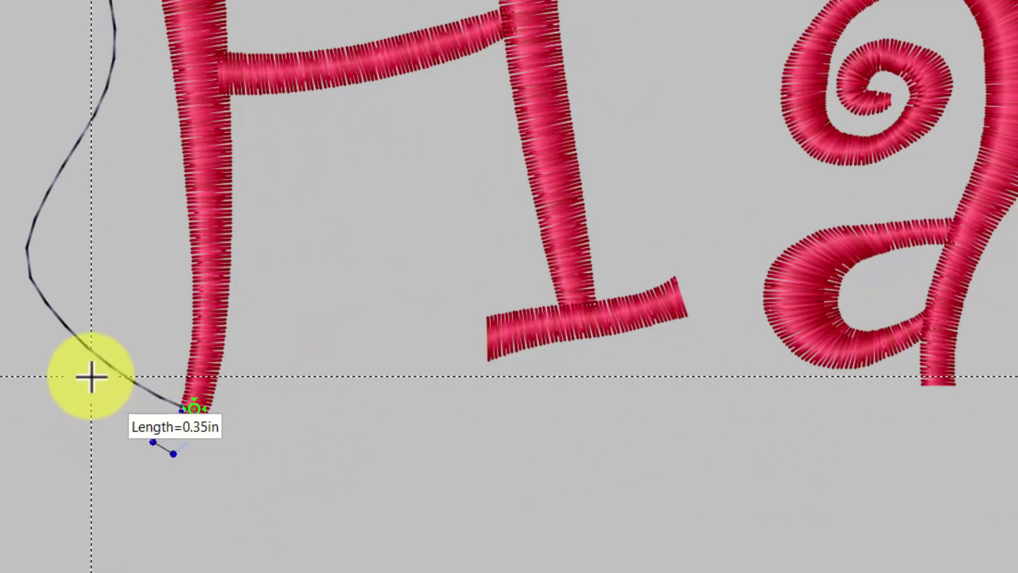
{"action": "left_click", "coordinate": [95, 445]}
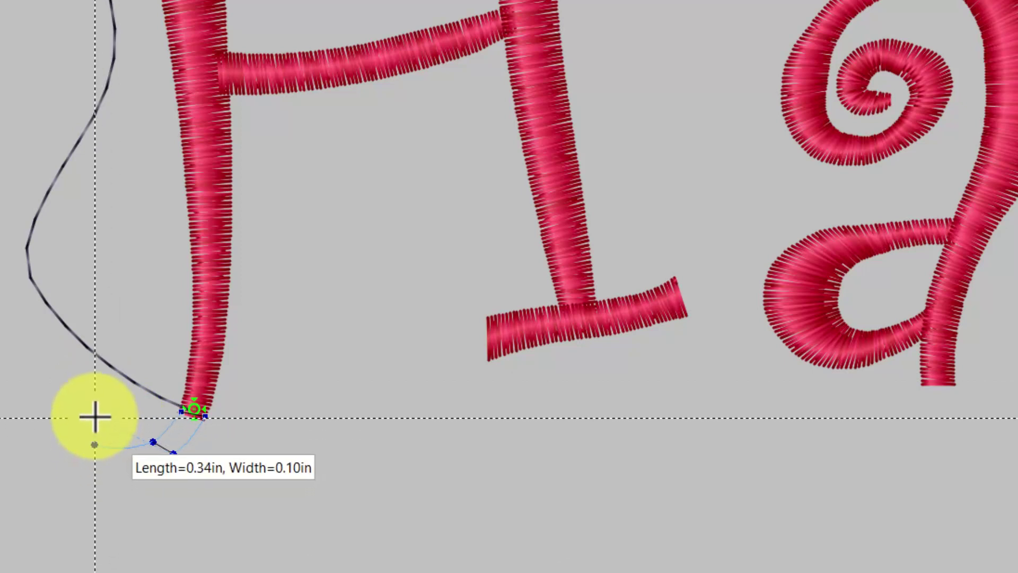